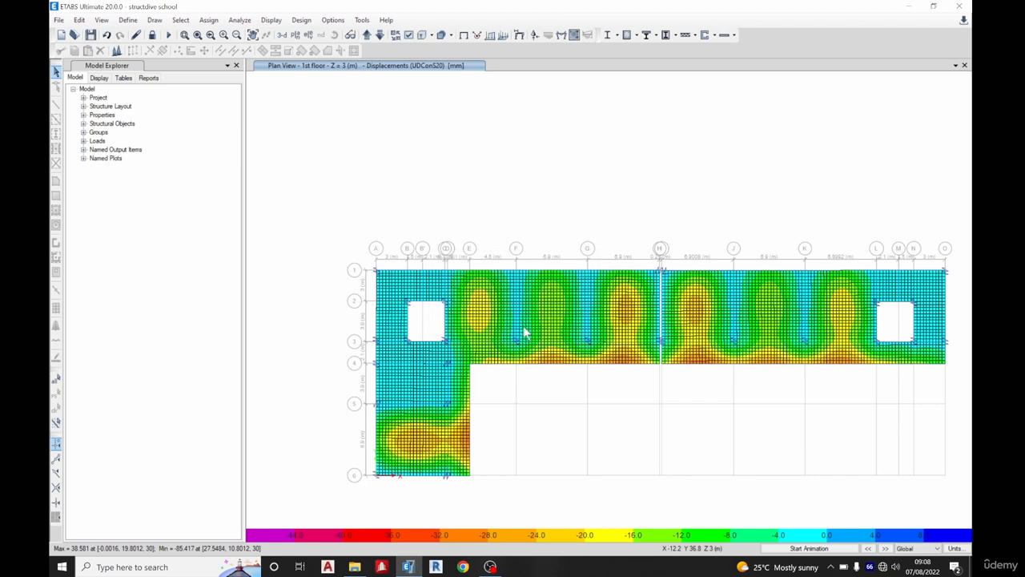
Clear the displacement contours from the 1st floor plan and display the whole building in 3-D
key(F4)
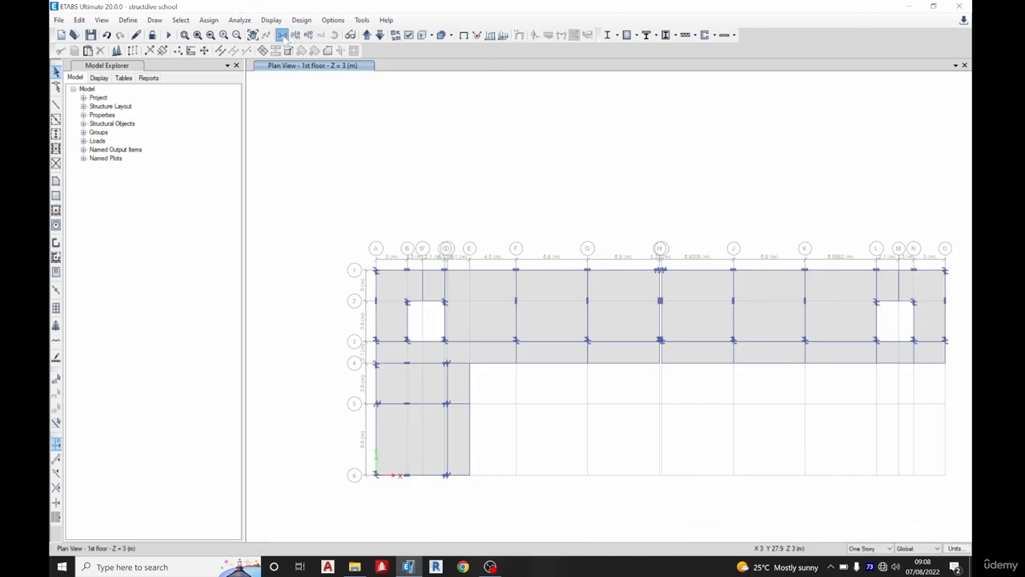
click(282, 35)
scroll(321, 270, up, 4)
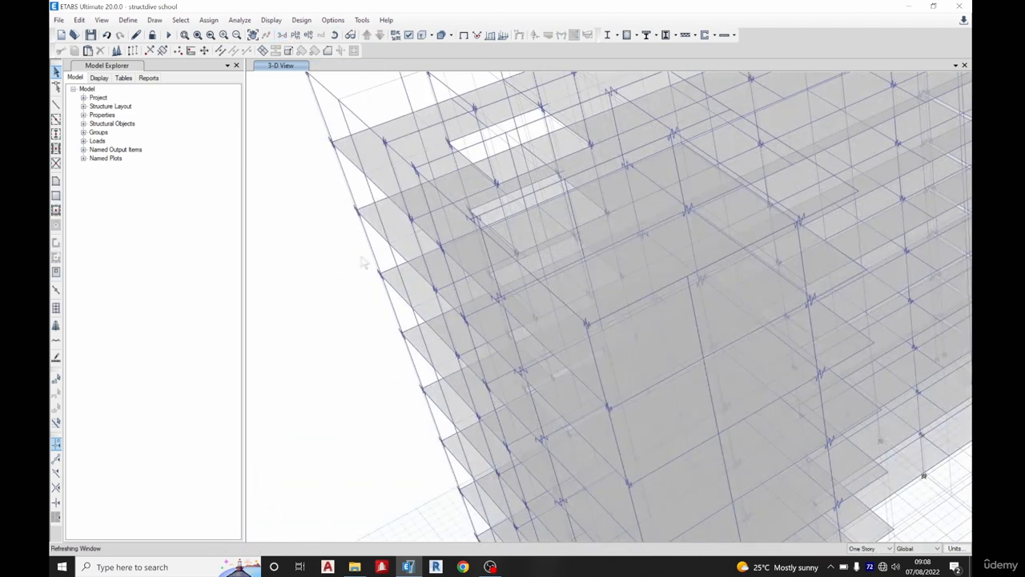
scroll(363, 262, down, 4)
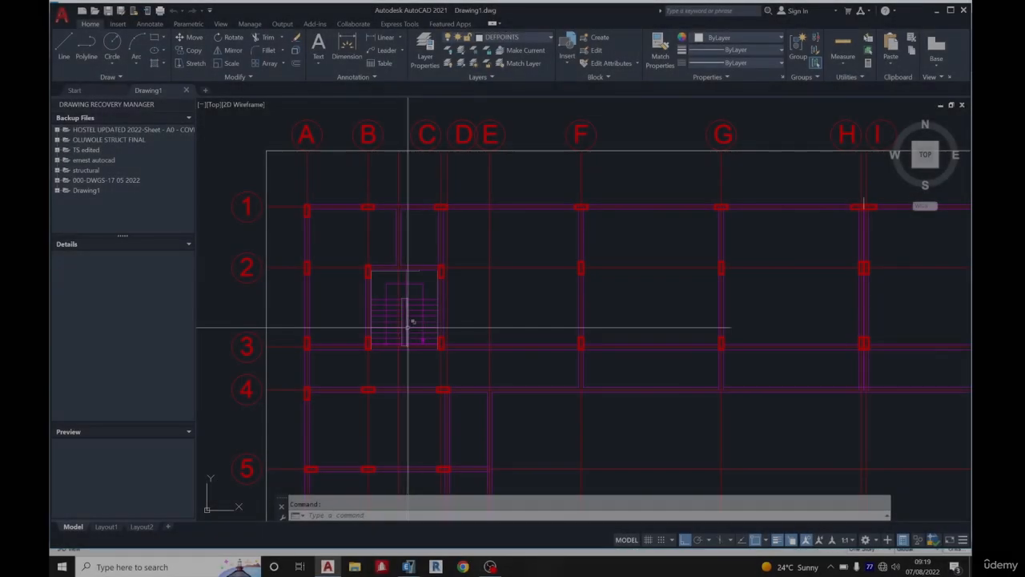
Switch to AutoCAD and examine the structural beam and column layout and the architectural floor plan of the classroom block
scroll(377, 266, down, 6)
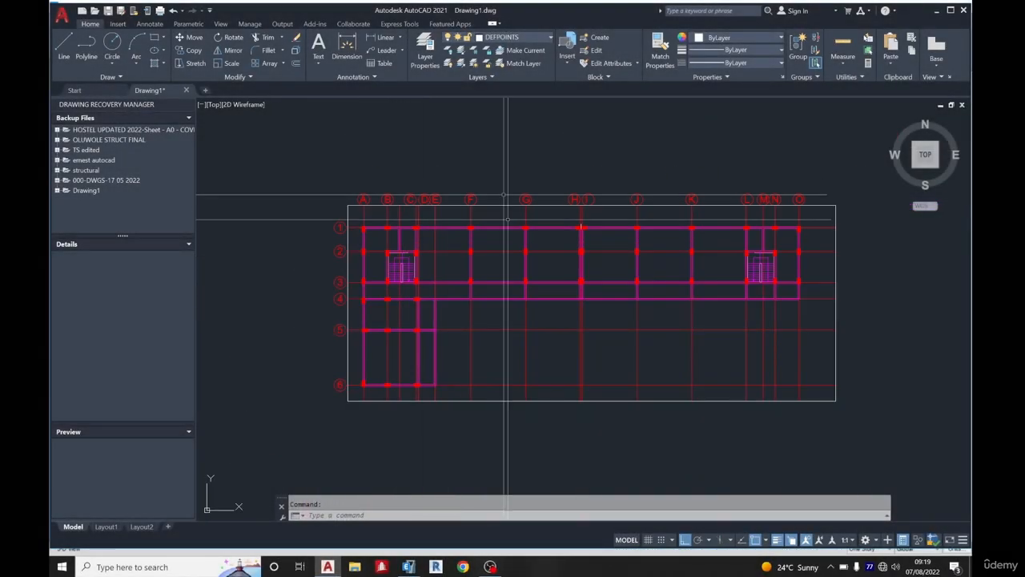
scroll(526, 251, up, 4)
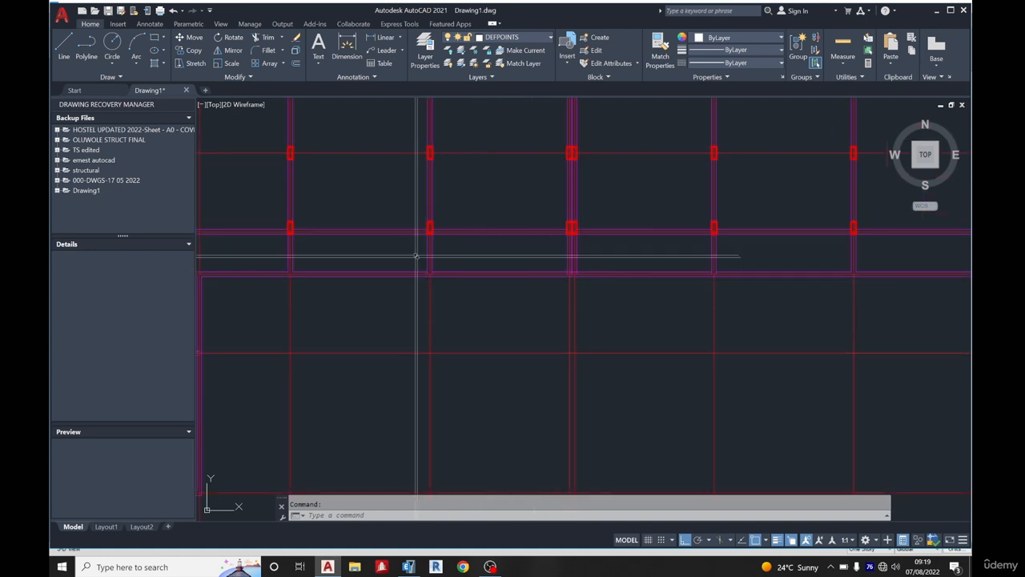
scroll(424, 265, down, 3)
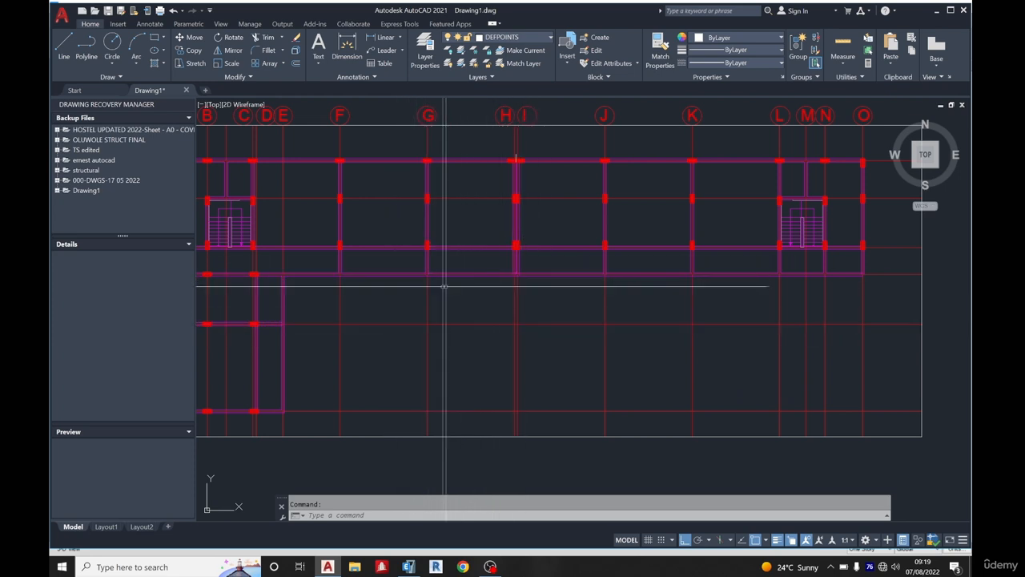
scroll(677, 293, down, 2)
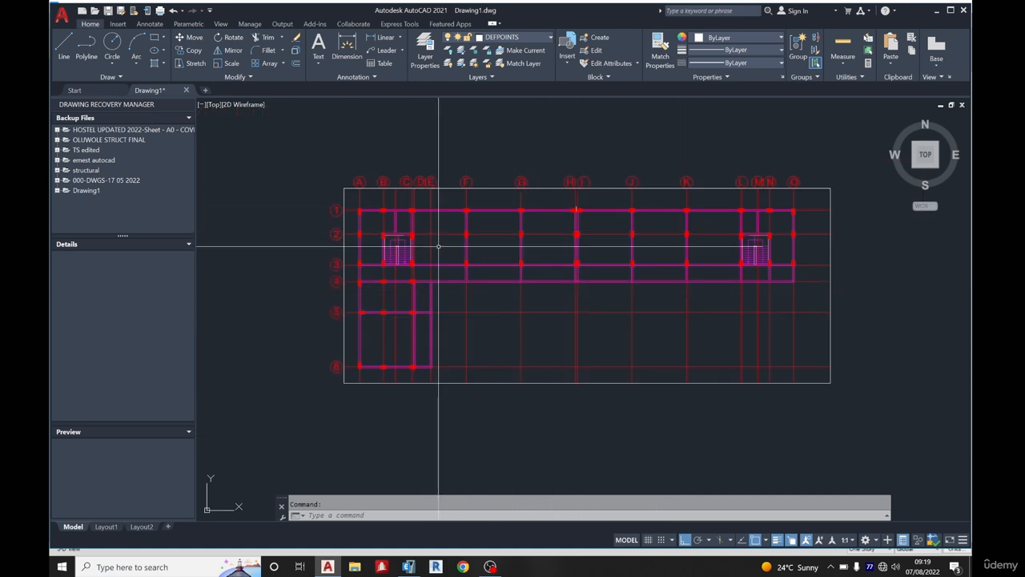
scroll(461, 241, up, 2)
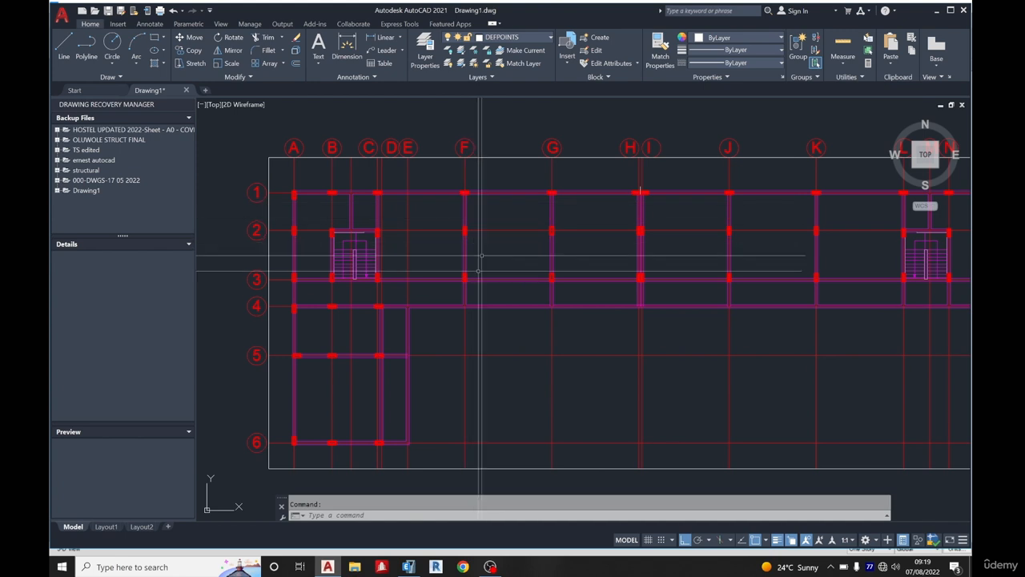
scroll(463, 237, down, 2)
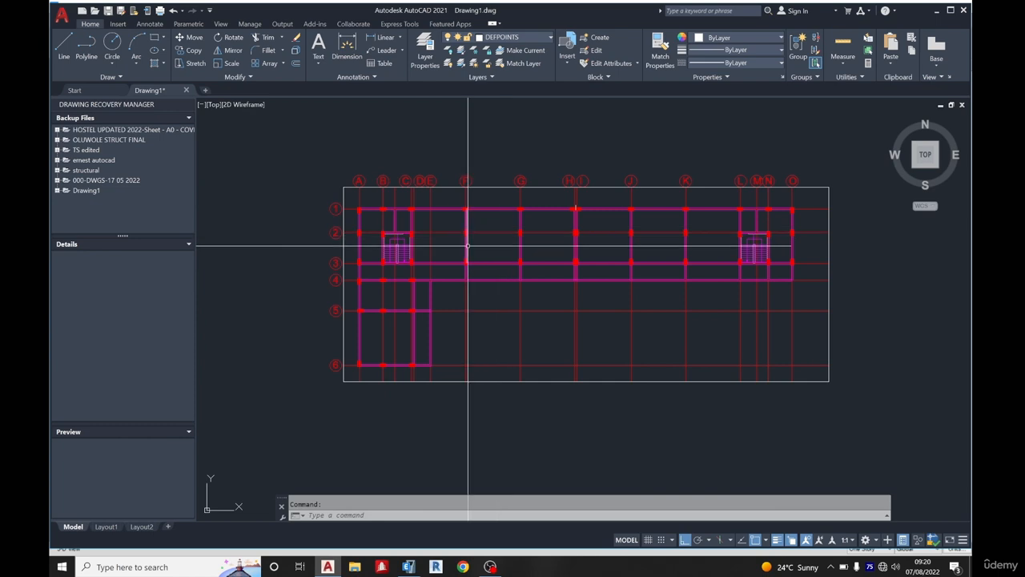
scroll(468, 230, up, 2)
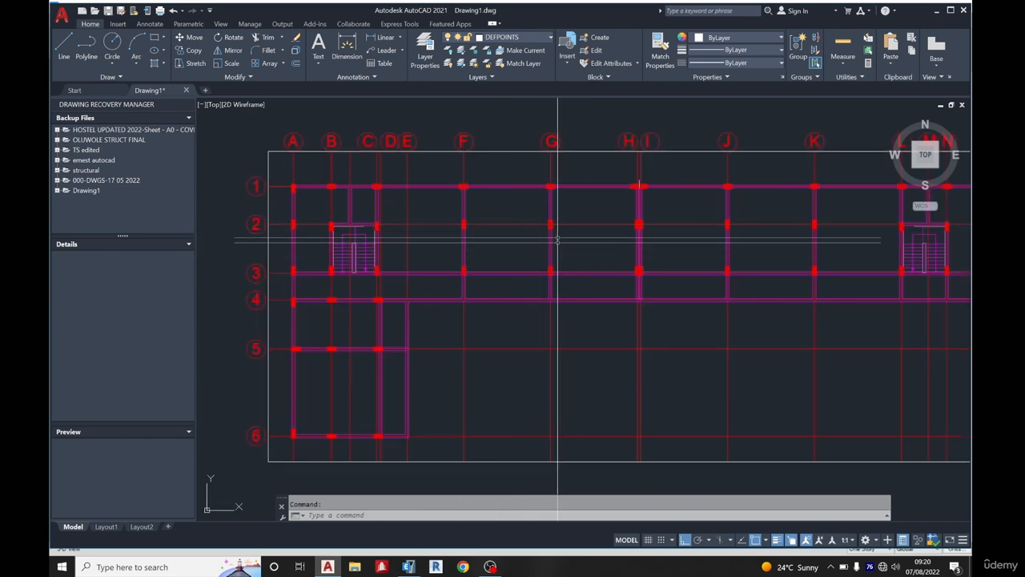
scroll(413, 207, down, 4)
scroll(384, 232, up, 8)
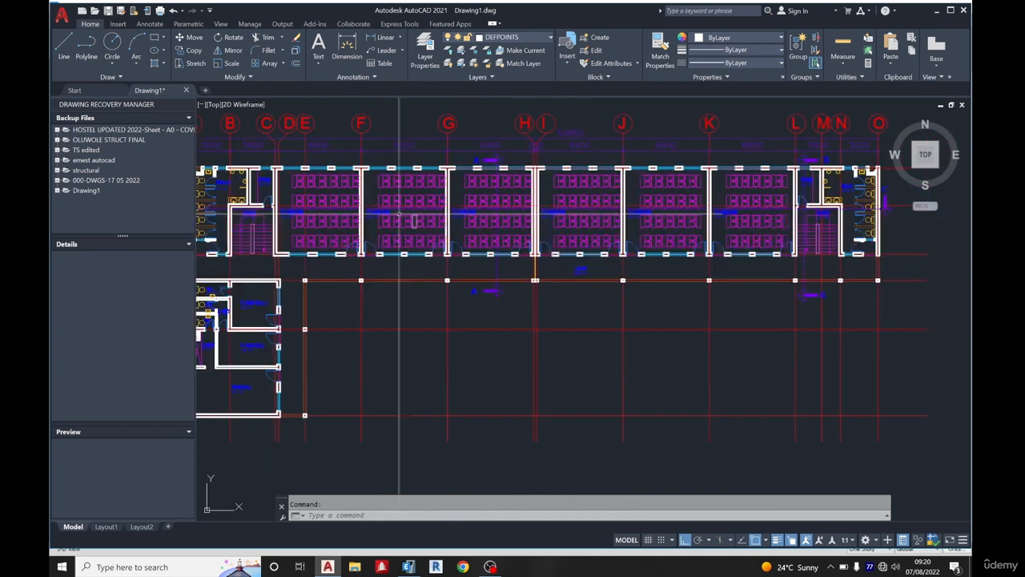
scroll(370, 222, down, 2)
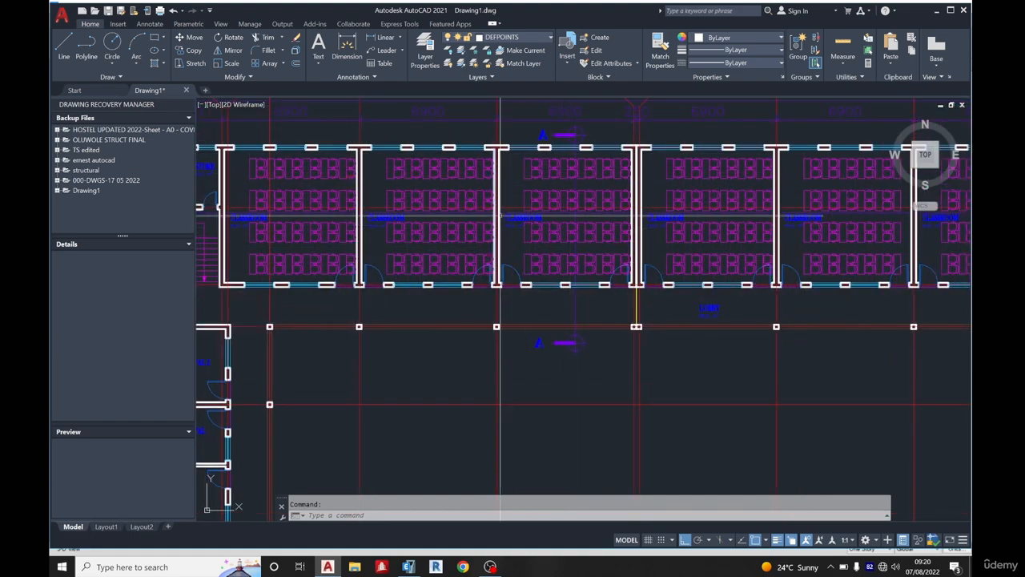
scroll(539, 215, down, 4)
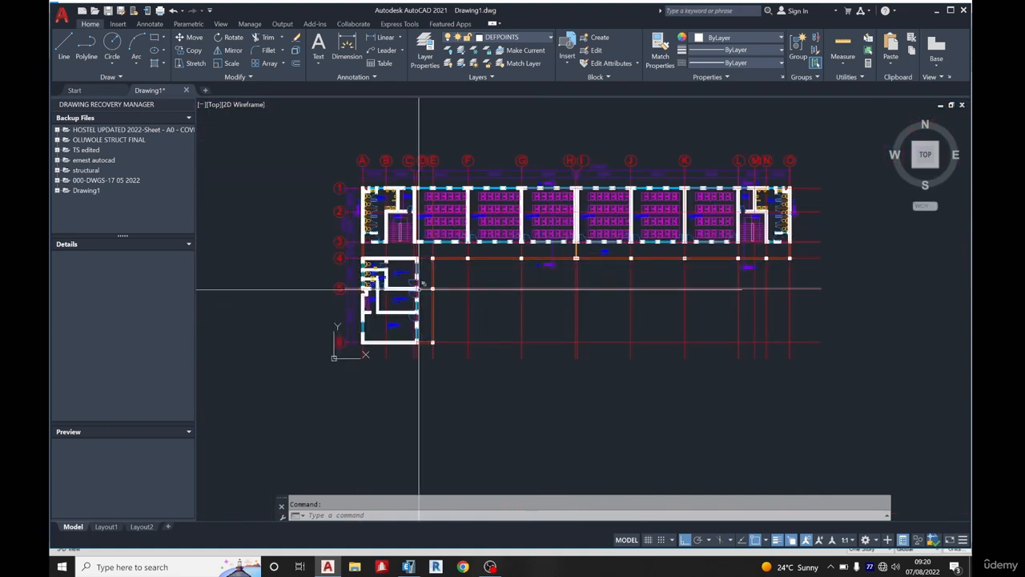
Switch back to ETABS and open the plan view of the 1st floor
click(410, 565)
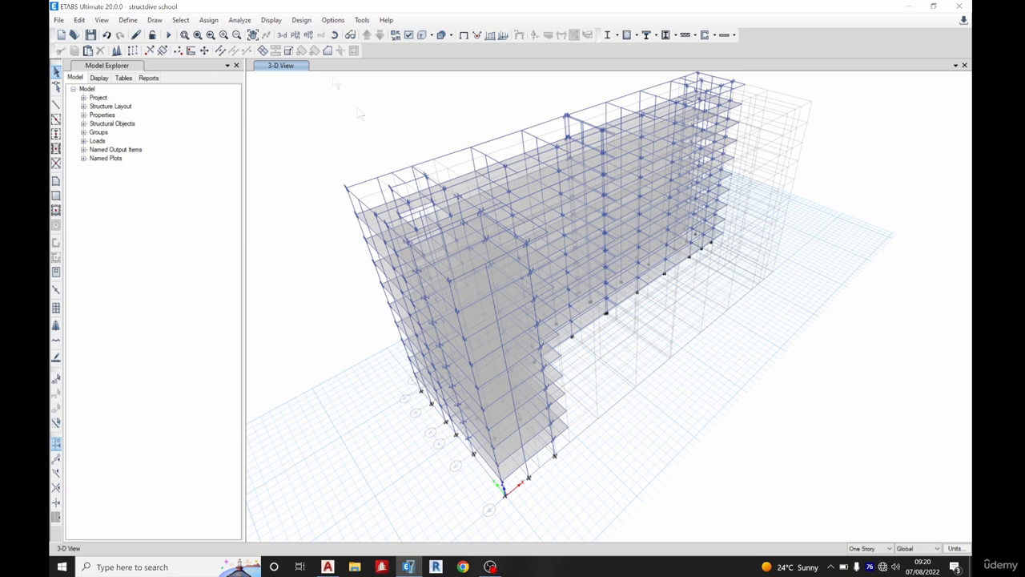
click(295, 34)
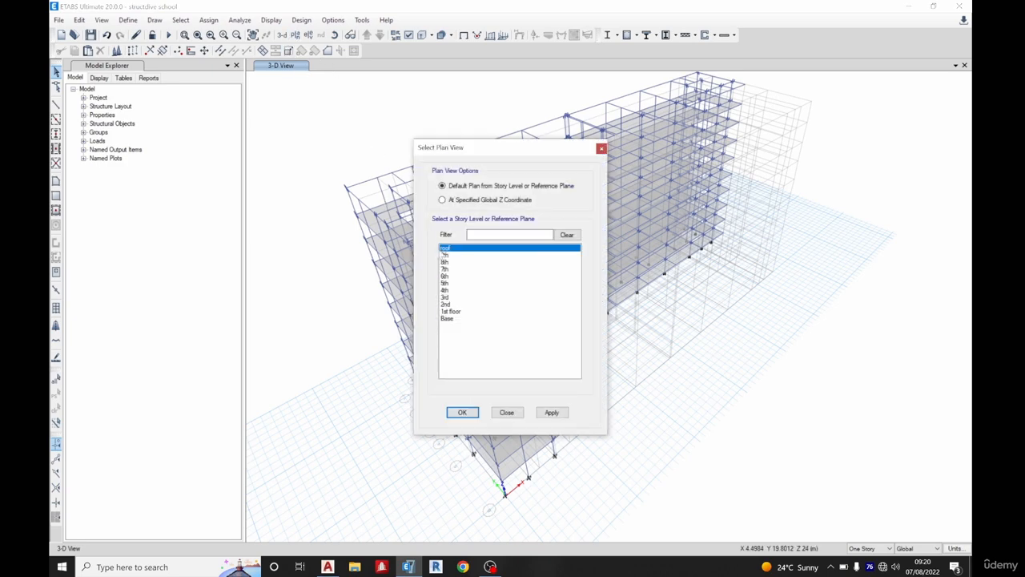
click(447, 311)
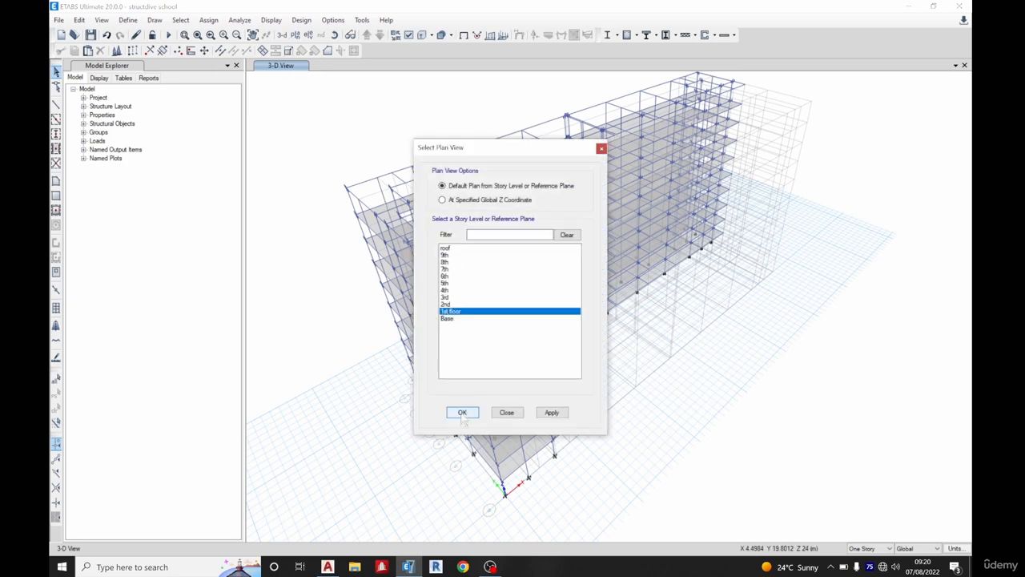
click(462, 412)
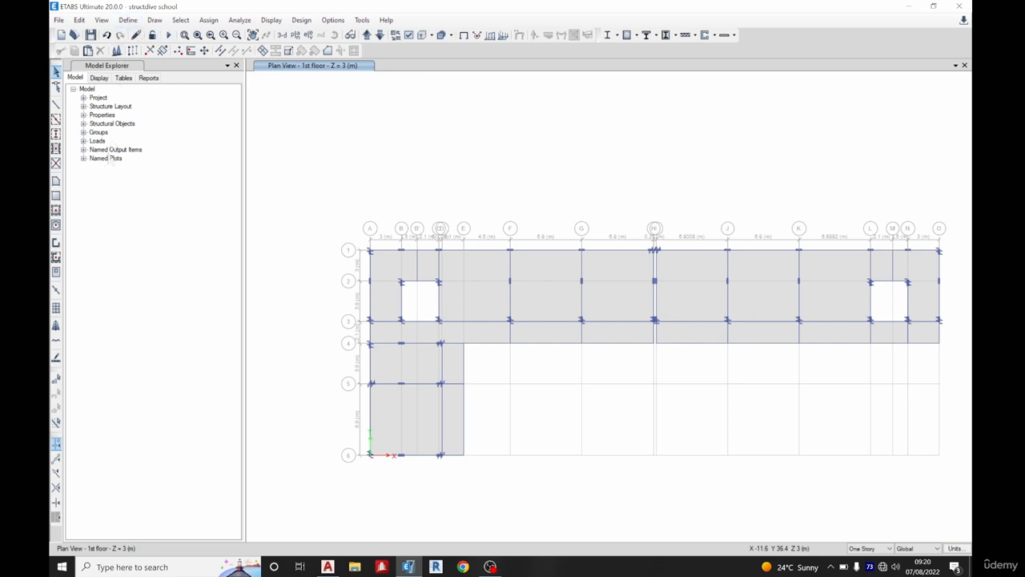
Draw Wall230 pier walls from grid point G-4 to G-5, across to H-5, and back up to the slab edge near H-4
click(56, 243)
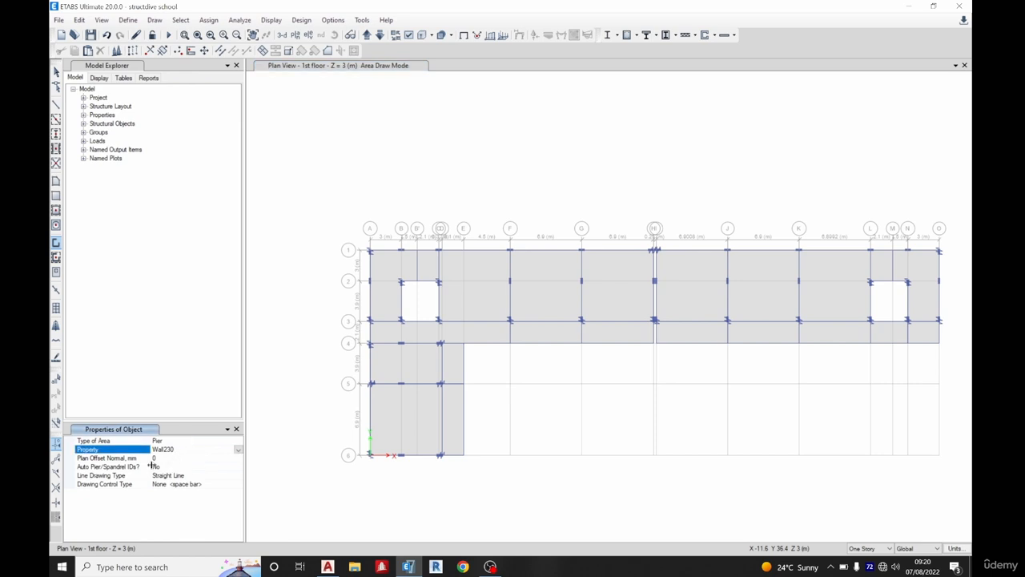
scroll(618, 355, up, 3)
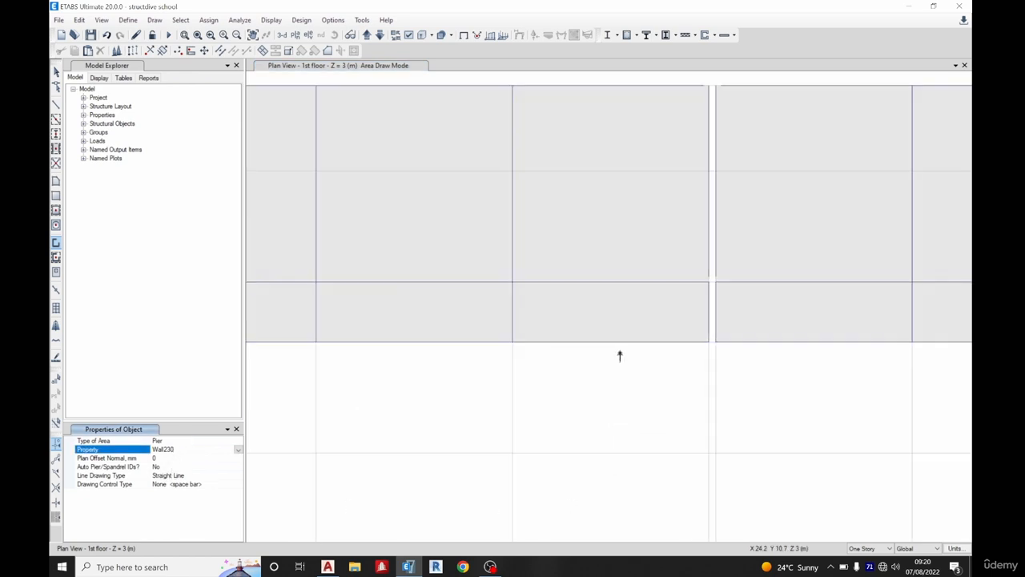
click(513, 342)
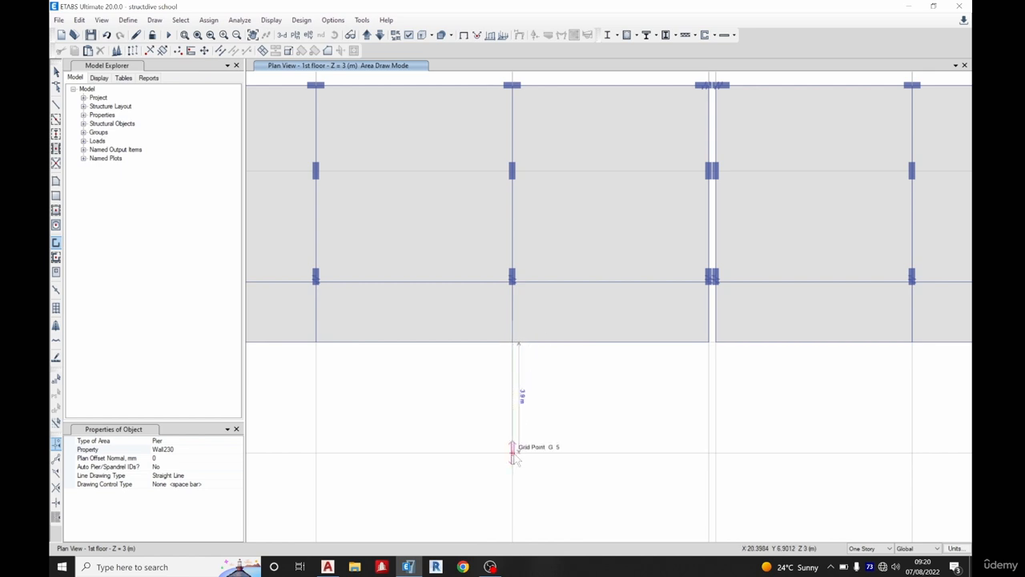
click(513, 453)
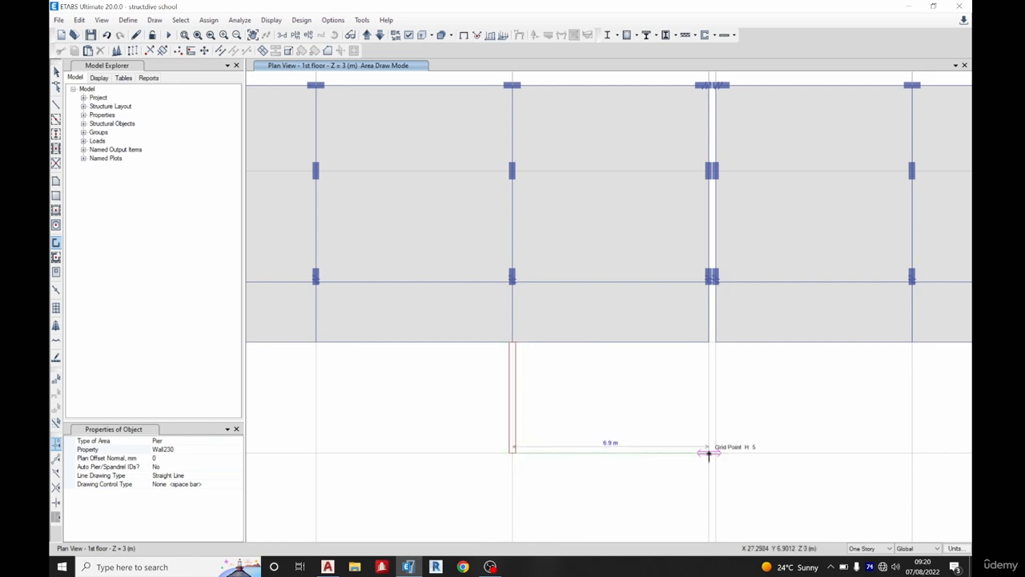
double_click(708, 453)
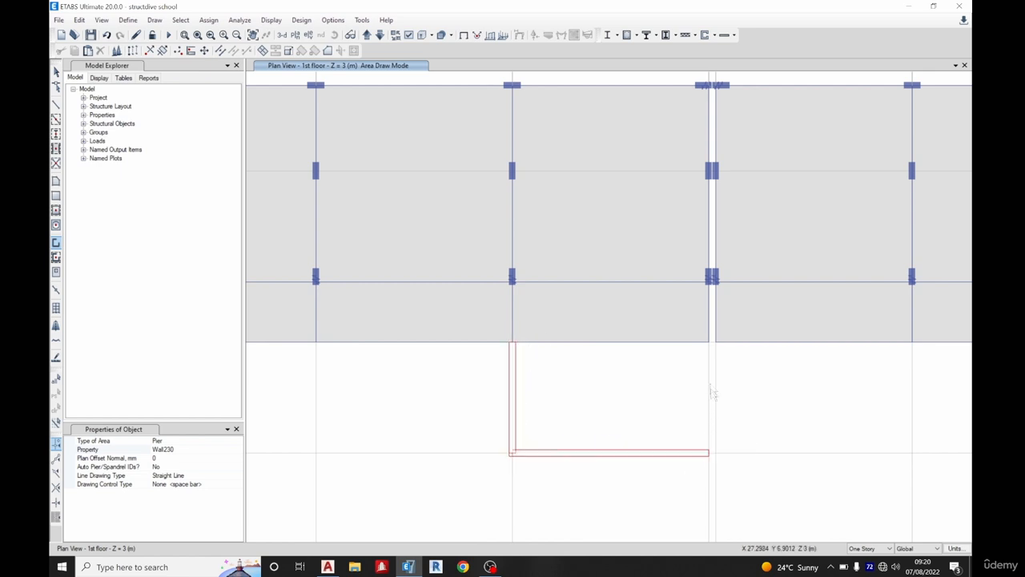
click(710, 342)
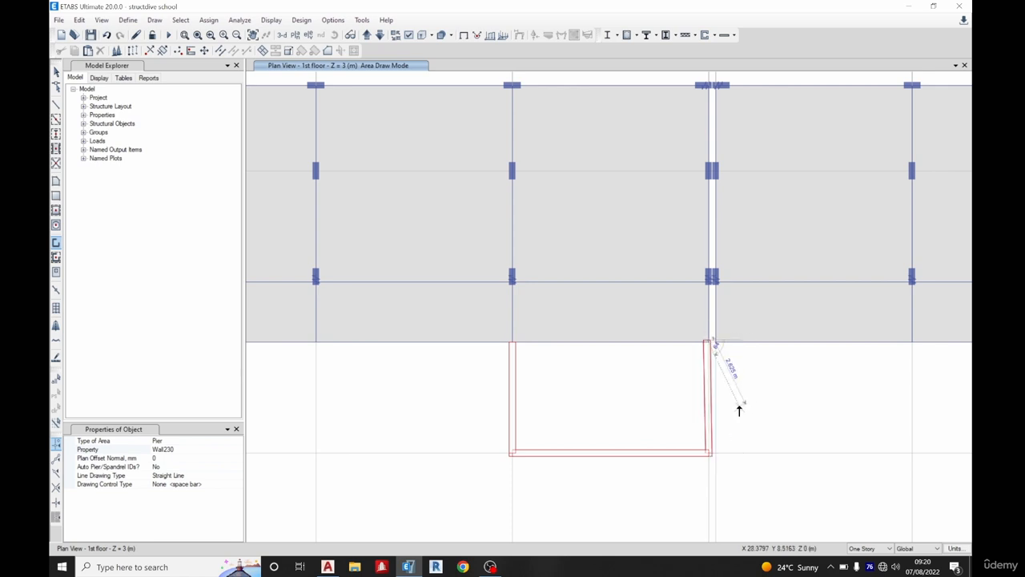
key(Escape)
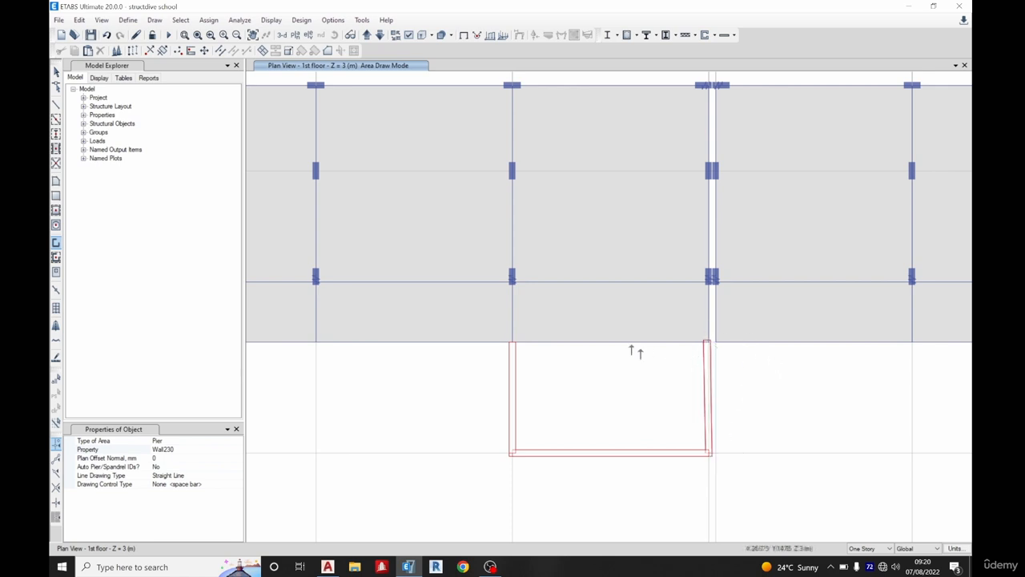
Replace the skewed wall with a straight Wall230 pier wall along grid line H from H-5 to H-4
scroll(632, 346, down, 5)
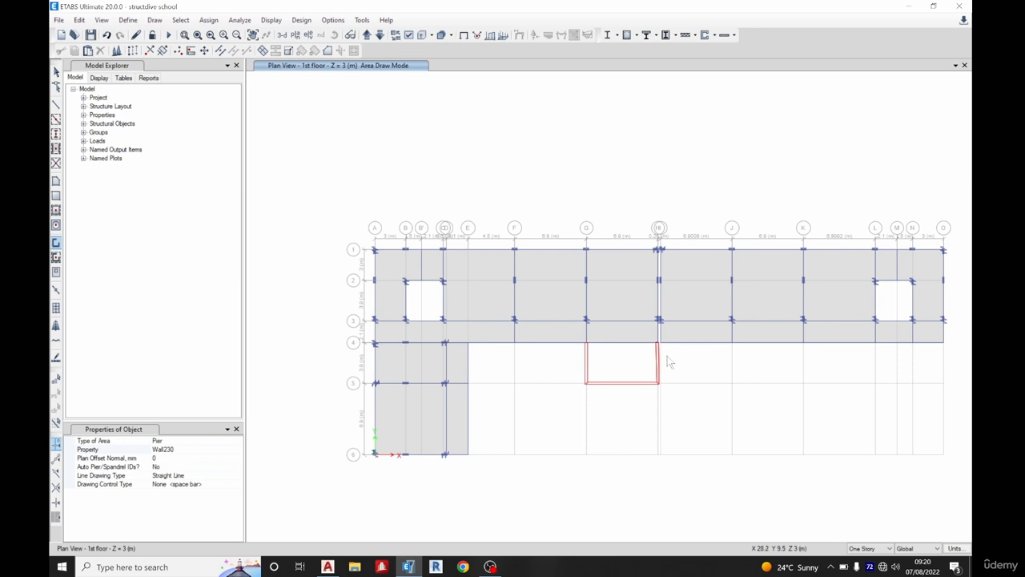
scroll(668, 358, up, 8)
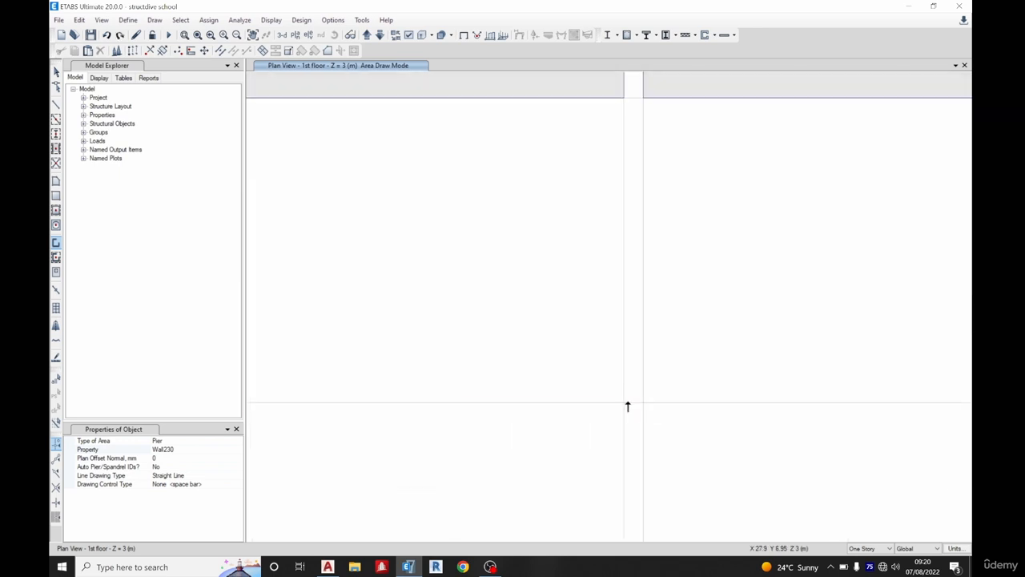
click(622, 401)
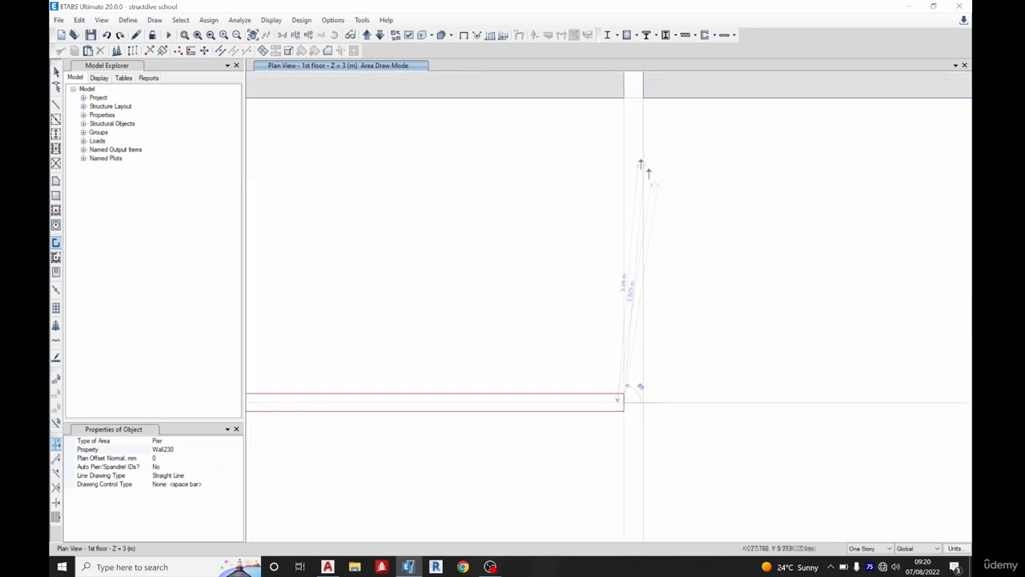
click(623, 100)
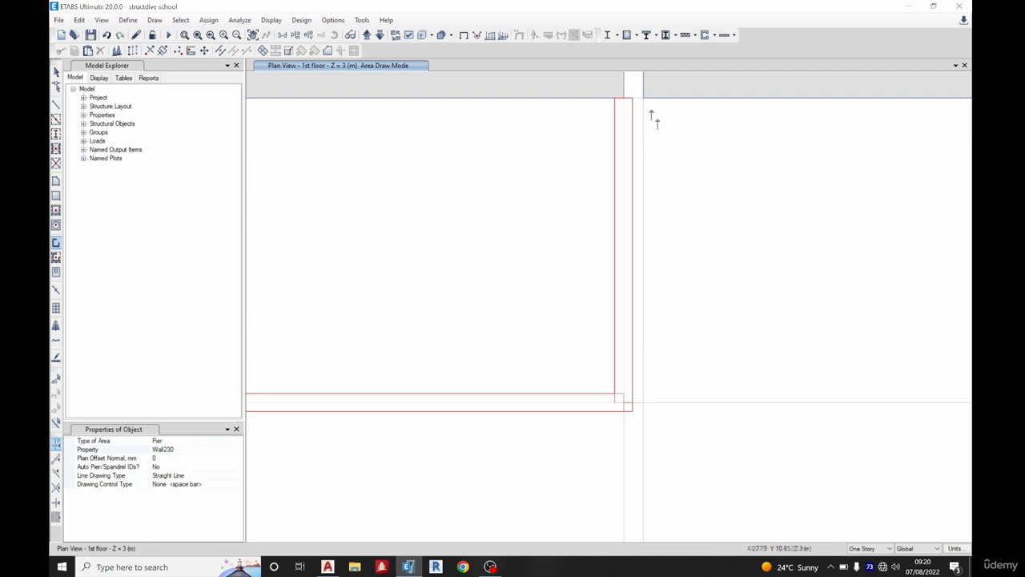
Draw the adjoining Wall230 pier walls from grid point I-4 to I-5, across to J-5, and up to J-4
click(643, 99)
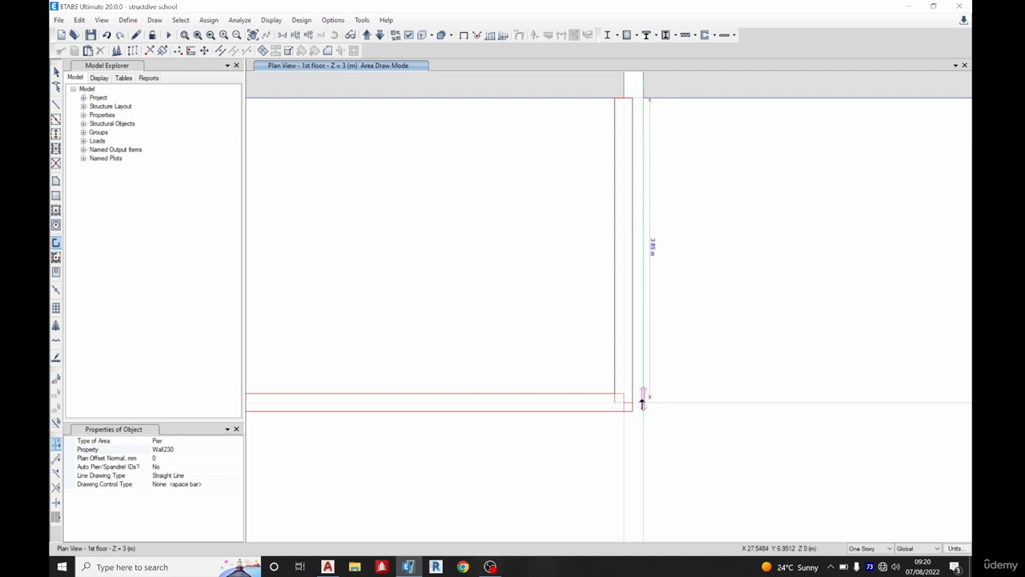
click(662, 416)
scroll(675, 391, down, 3)
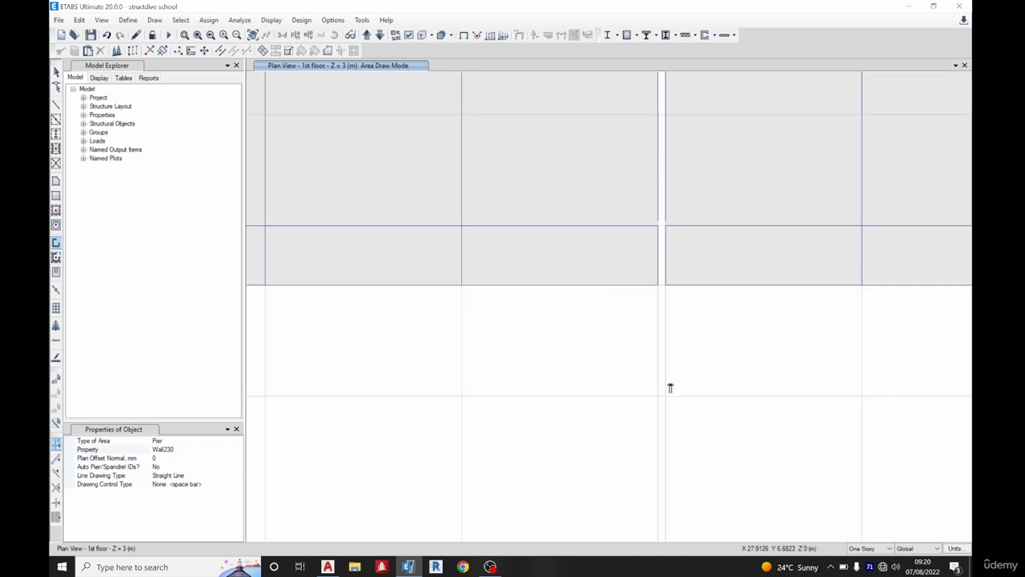
scroll(860, 396, up, 3)
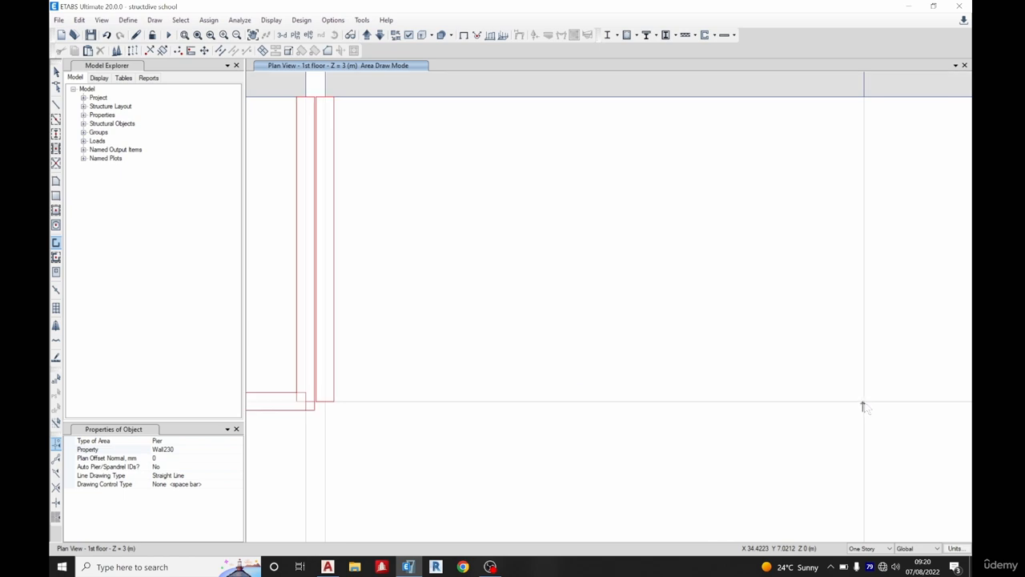
click(863, 400)
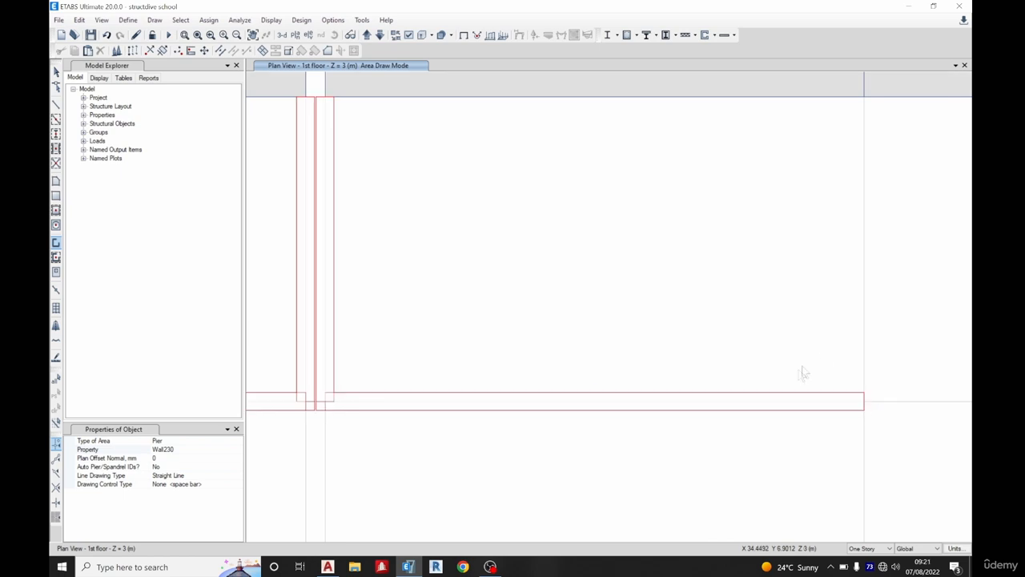
scroll(801, 371, down, 2)
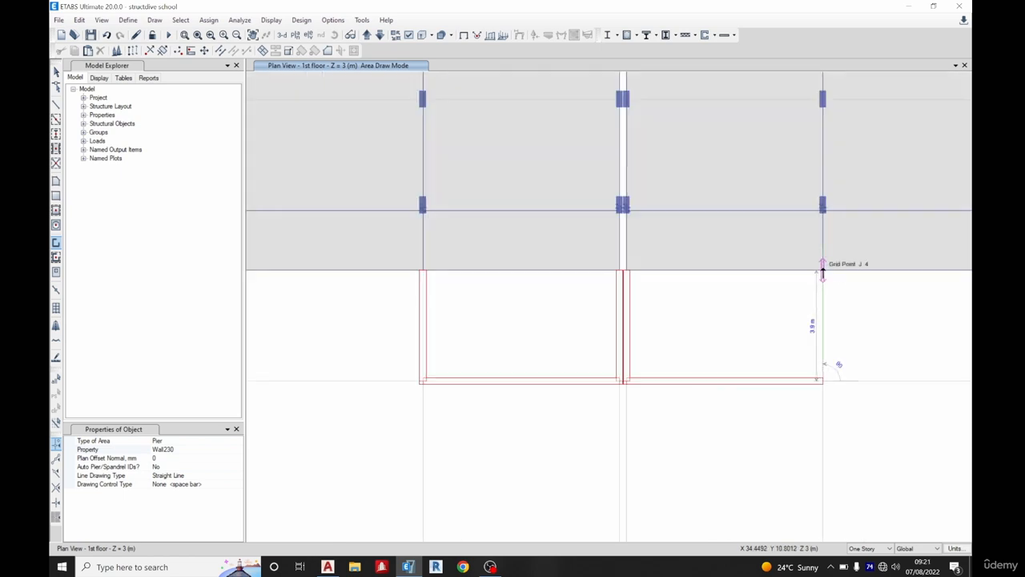
click(824, 271)
scroll(593, 353, down, 3)
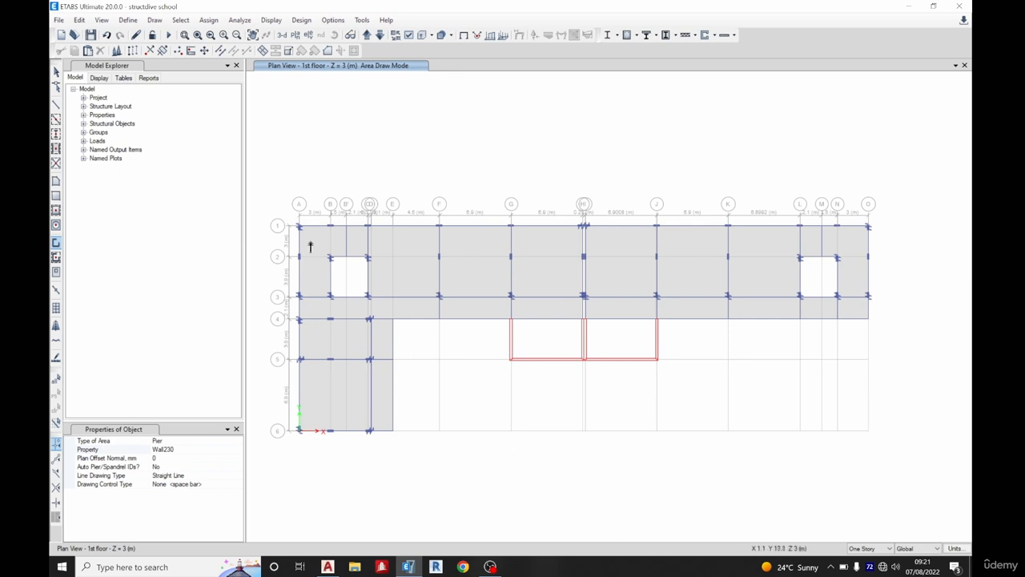
key(Escape)
scroll(640, 373, up, 3)
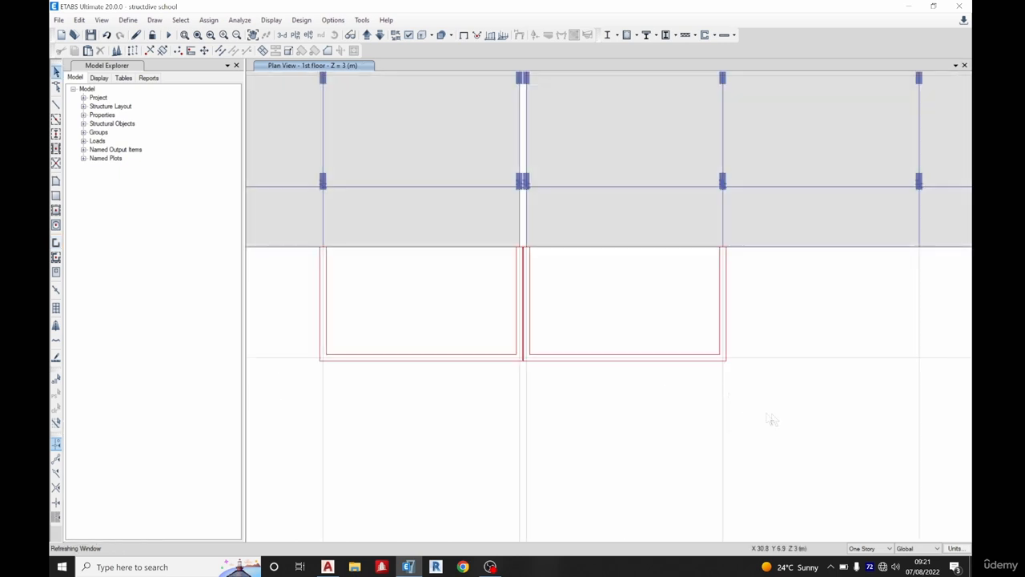
Replicate the six Wall230 shear walls between grids G and J onto every story from 2nd to roof
mouse_move(781, 415)
mouse_down()
mouse_move(485, 272)
mouse_move(314, 272)
mouse_up()
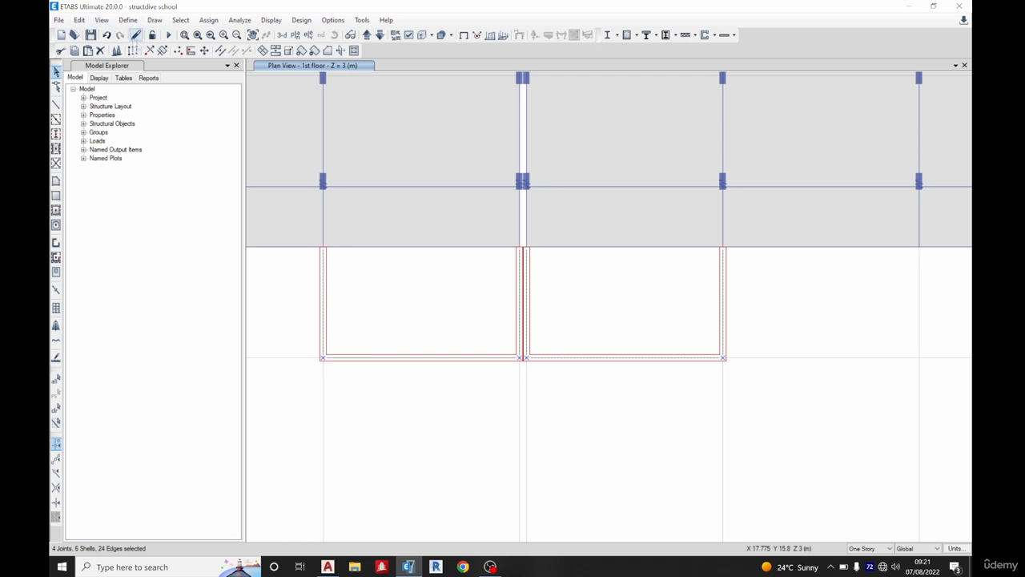
click(132, 51)
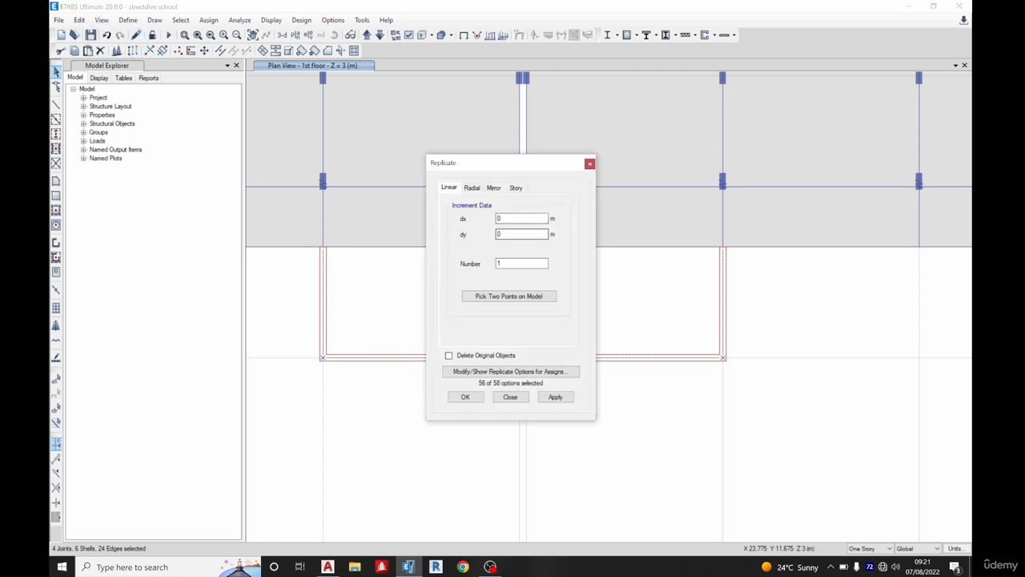
click(516, 188)
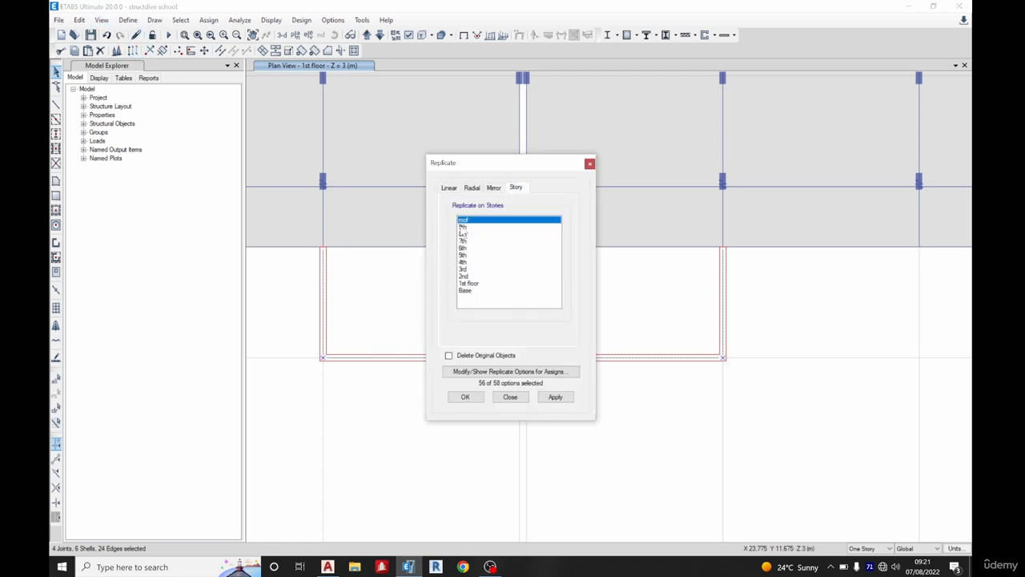
drag(462, 221, 475, 277)
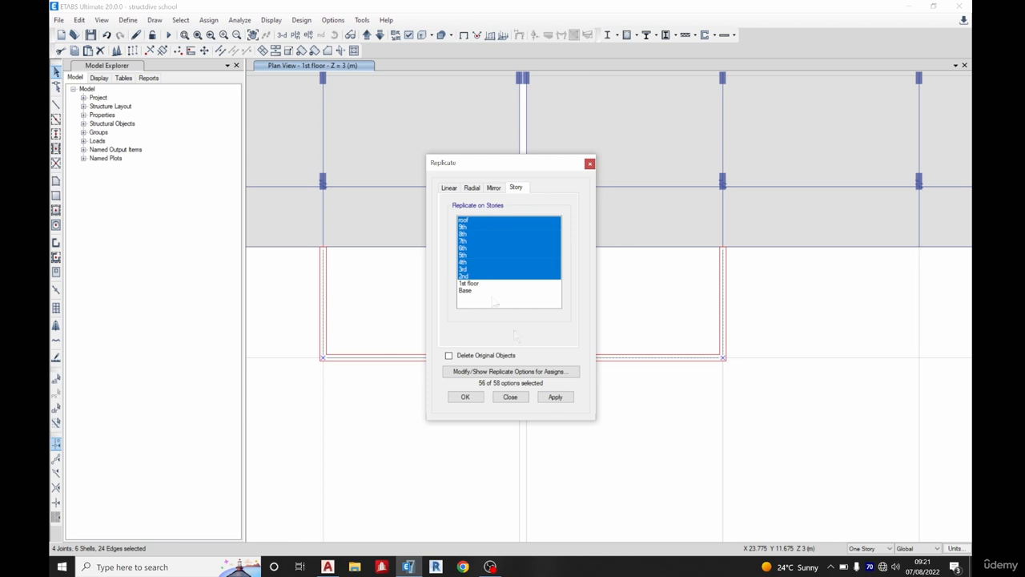
click(475, 396)
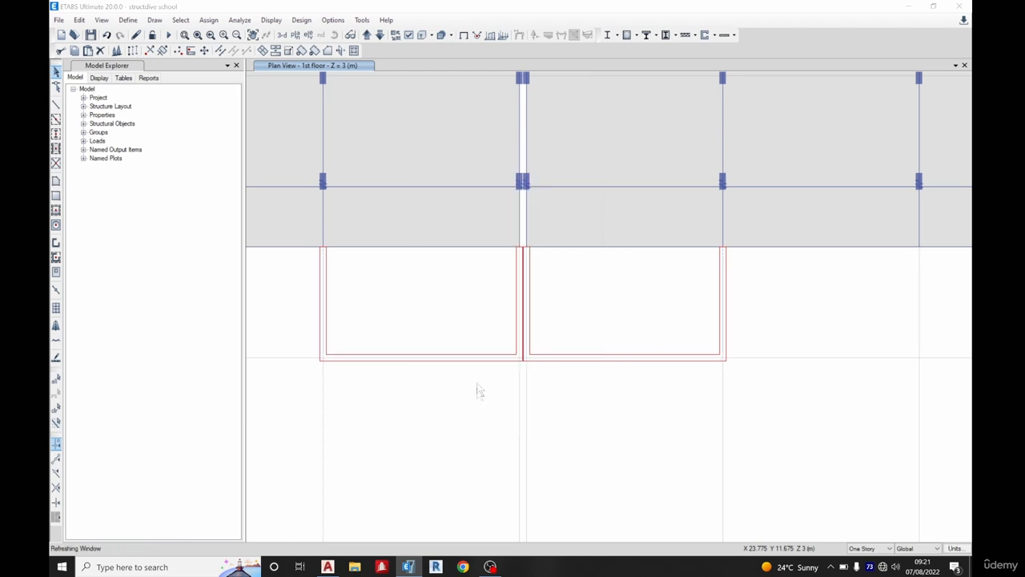
Open the roof plan view and start a rectangular floor area with the slab 175mm property
click(296, 36)
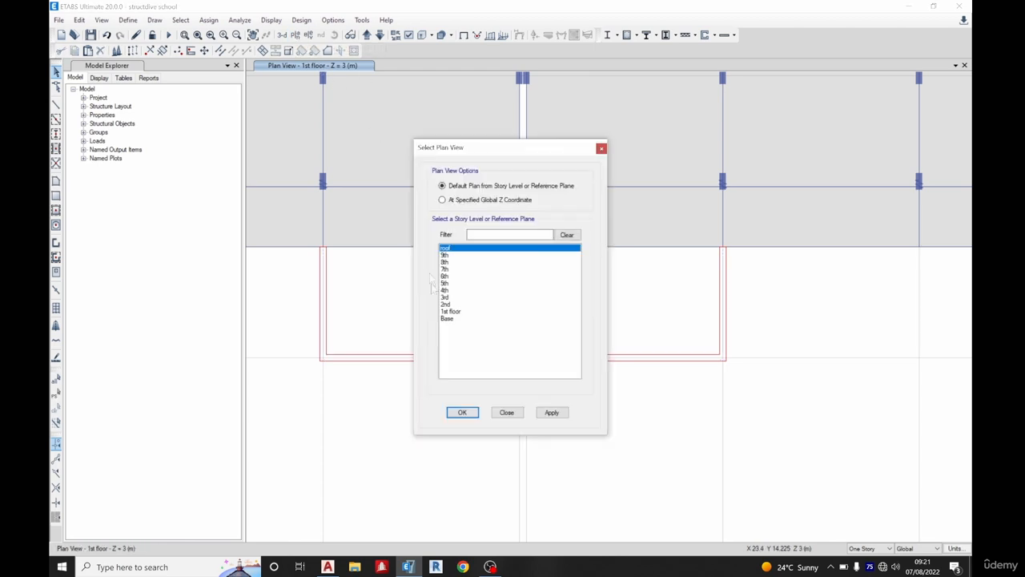
click(468, 414)
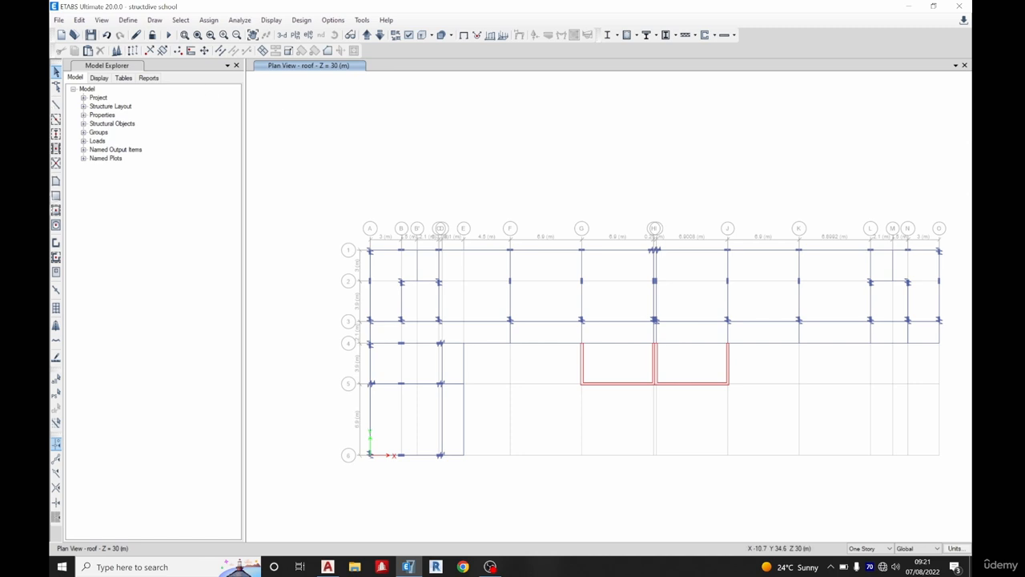
click(56, 196)
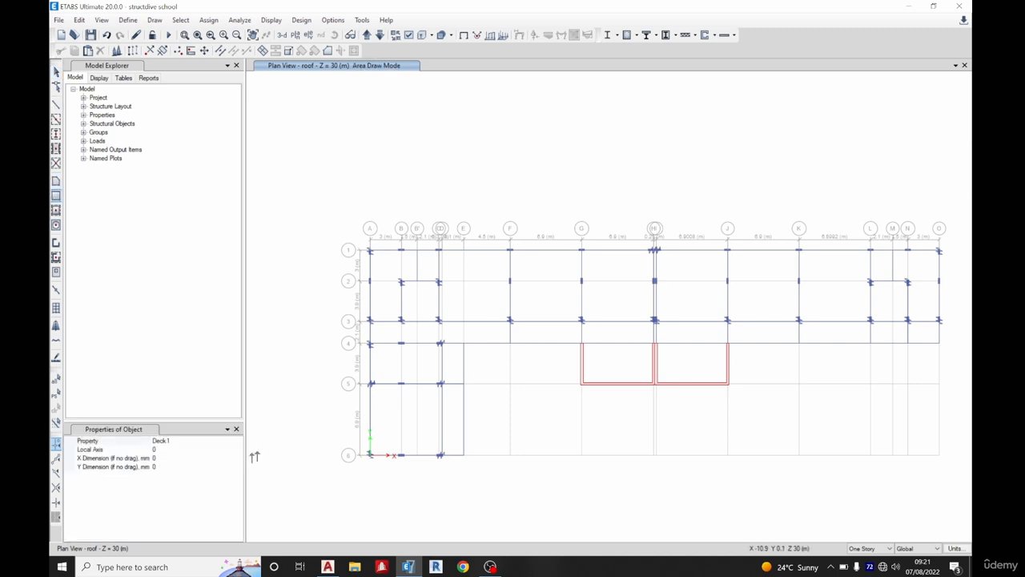
click(164, 441)
click(238, 442)
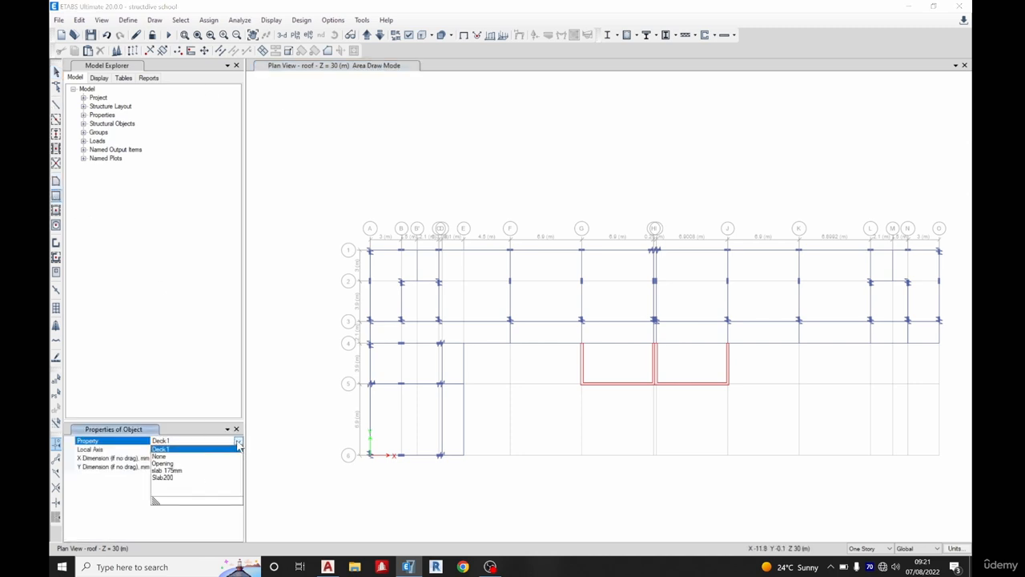
click(168, 470)
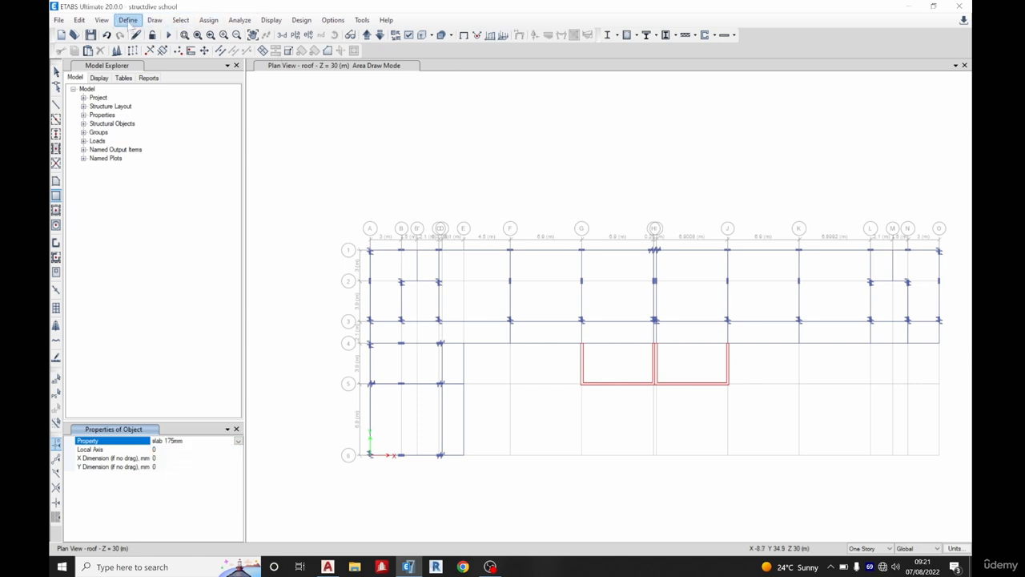
Define a slab property named Slab150 as a copy of slab 175mm, with a thickness of 150 mm
click(127, 20)
click(127, 20)
click(125, 21)
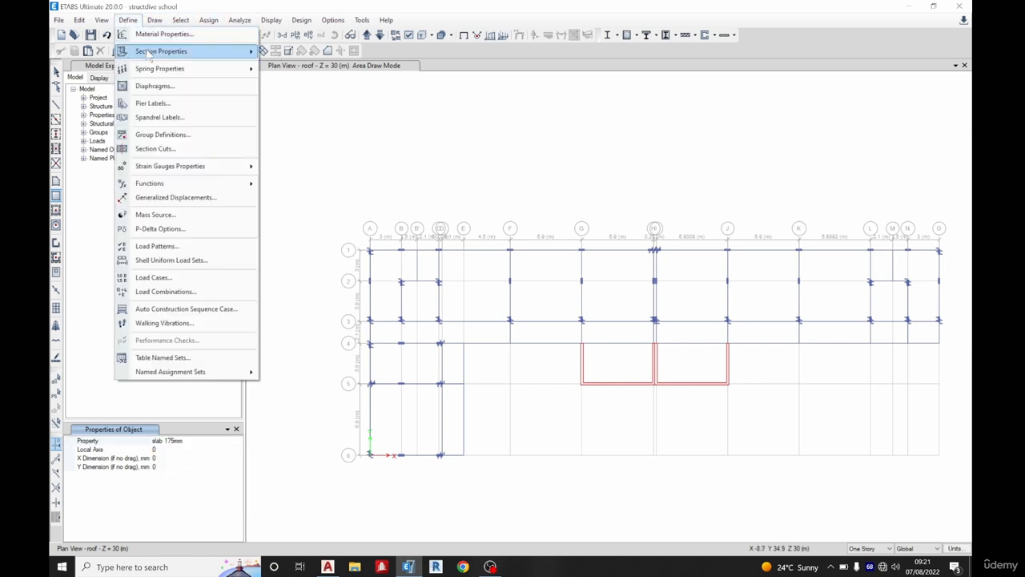
mouse_move(176, 52)
click(300, 83)
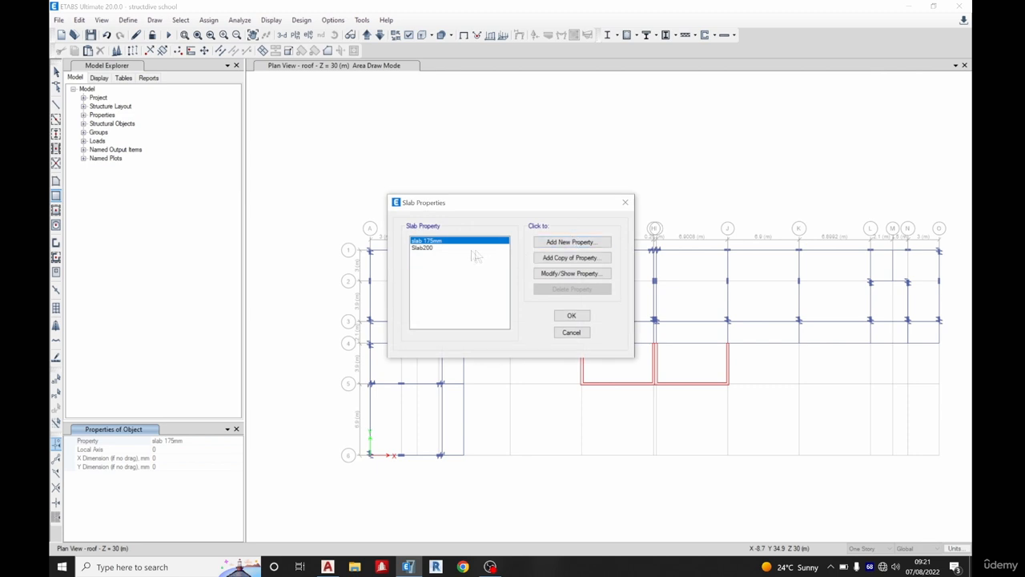
click(566, 258)
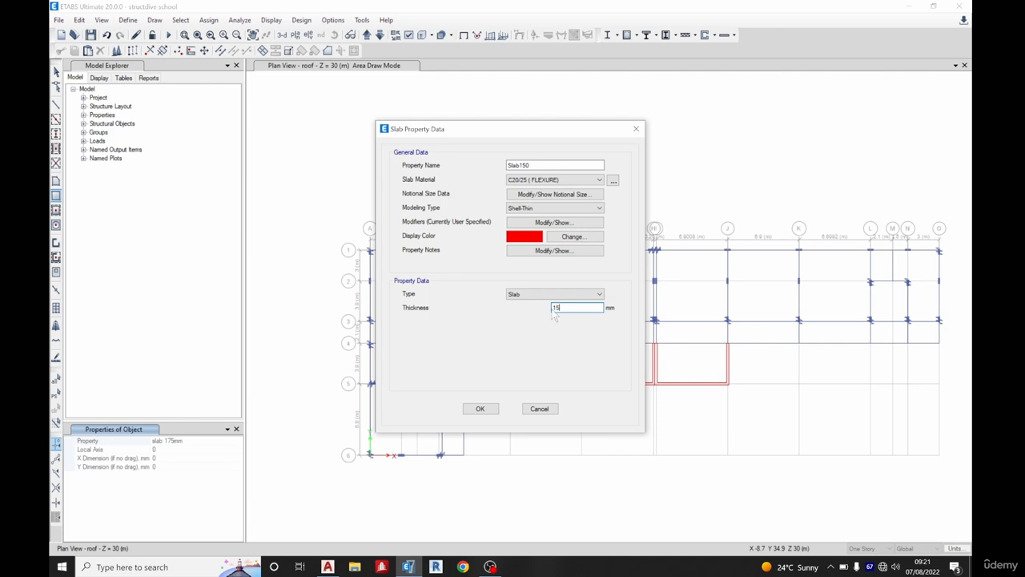
click(480, 408)
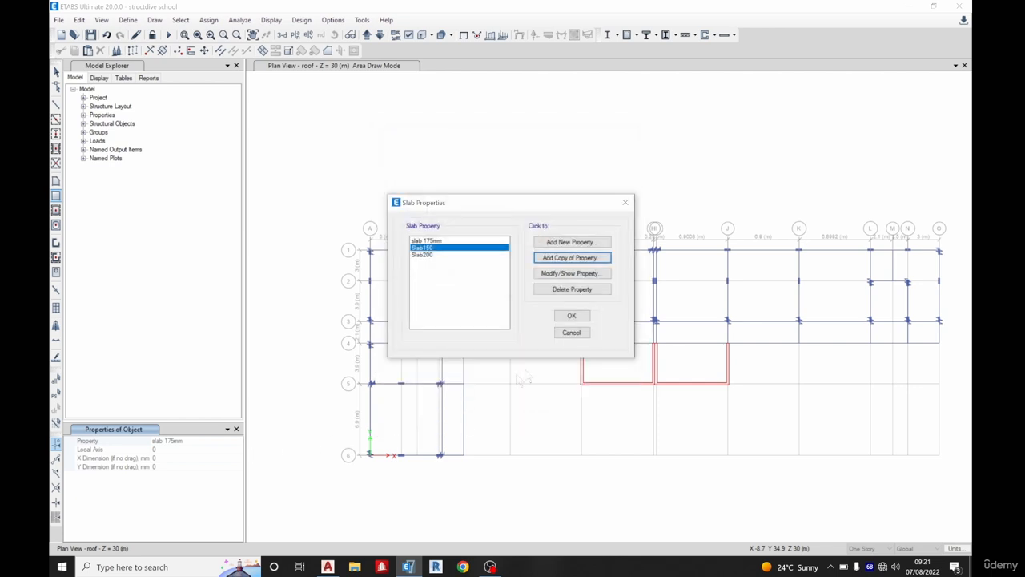
click(571, 315)
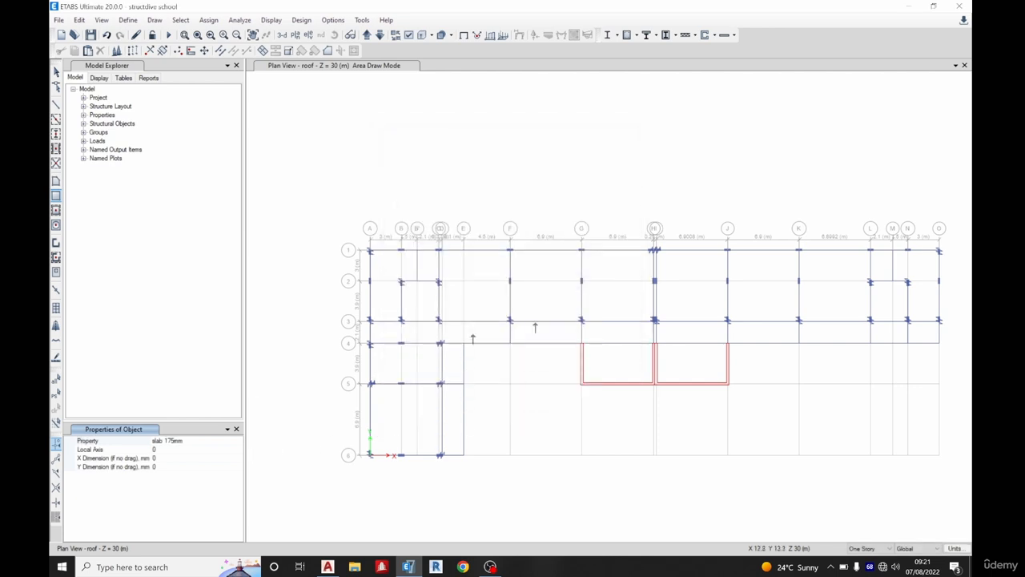
Draw two rectangular Slab150 roof slabs over the wall enclosures, from G-4 to H-5 and from I-4 to J-5
click(184, 442)
click(238, 442)
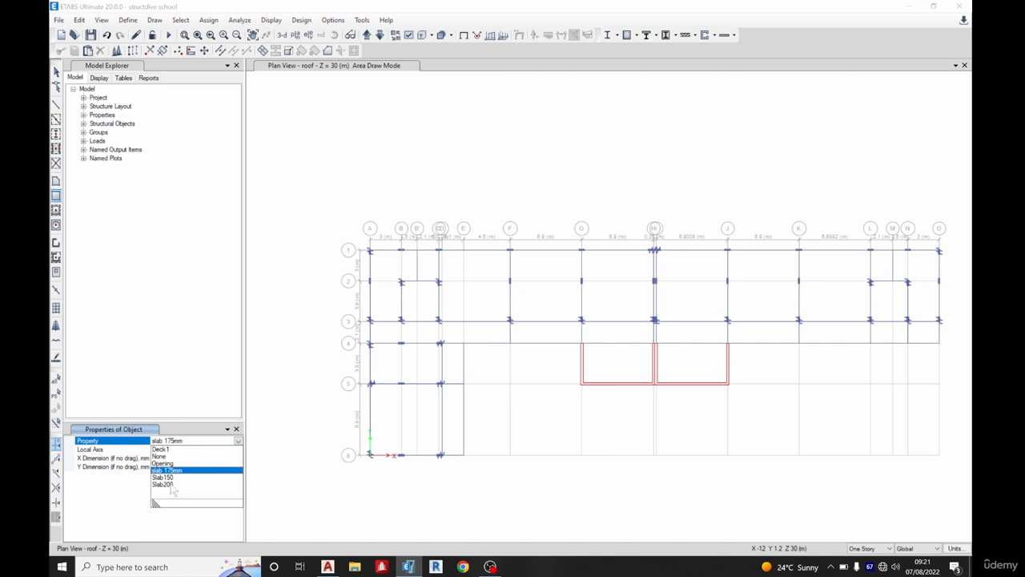
click(164, 477)
scroll(618, 364, up, 3)
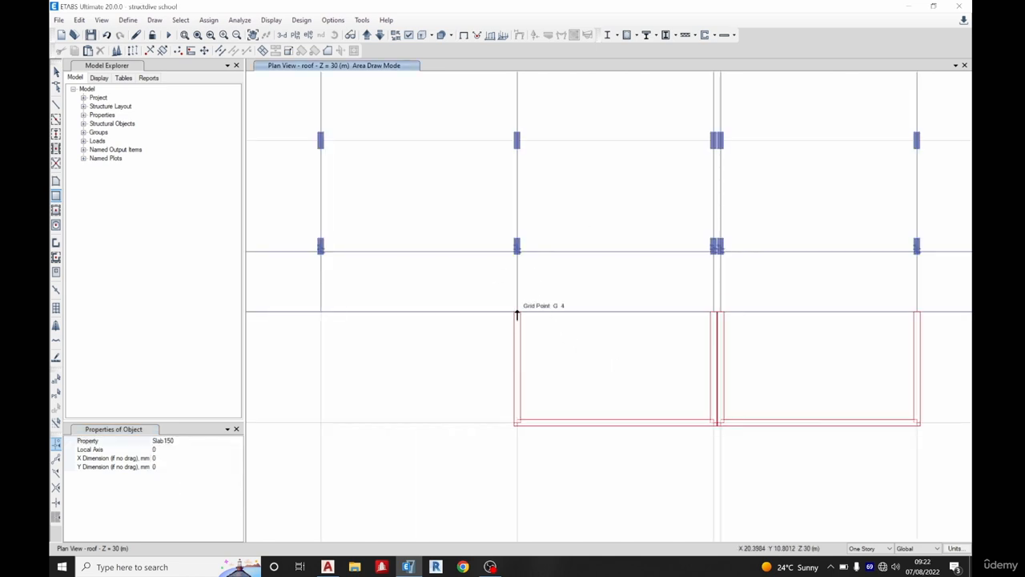
drag(516, 315, 713, 426)
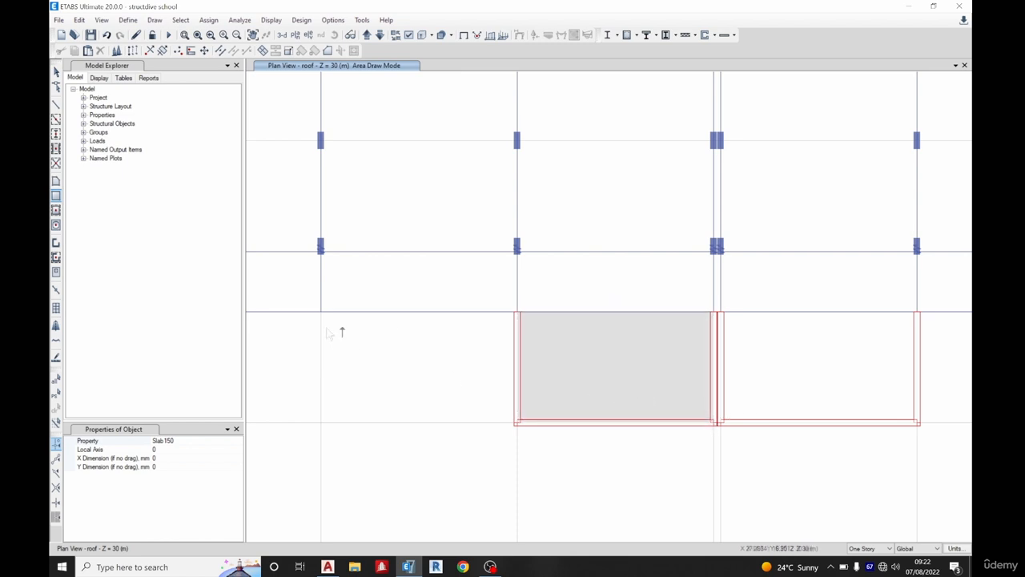
click(720, 314)
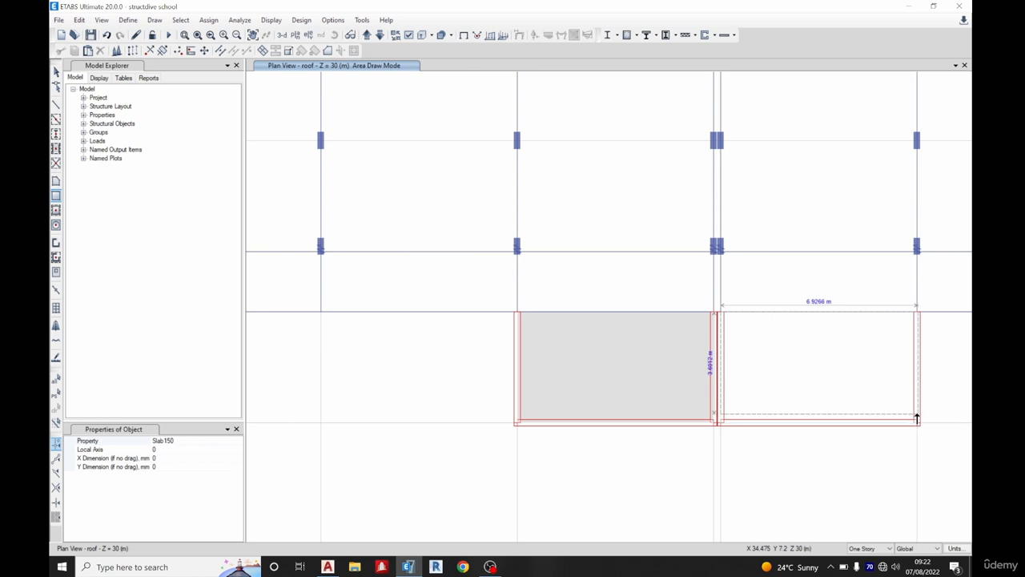
click(918, 424)
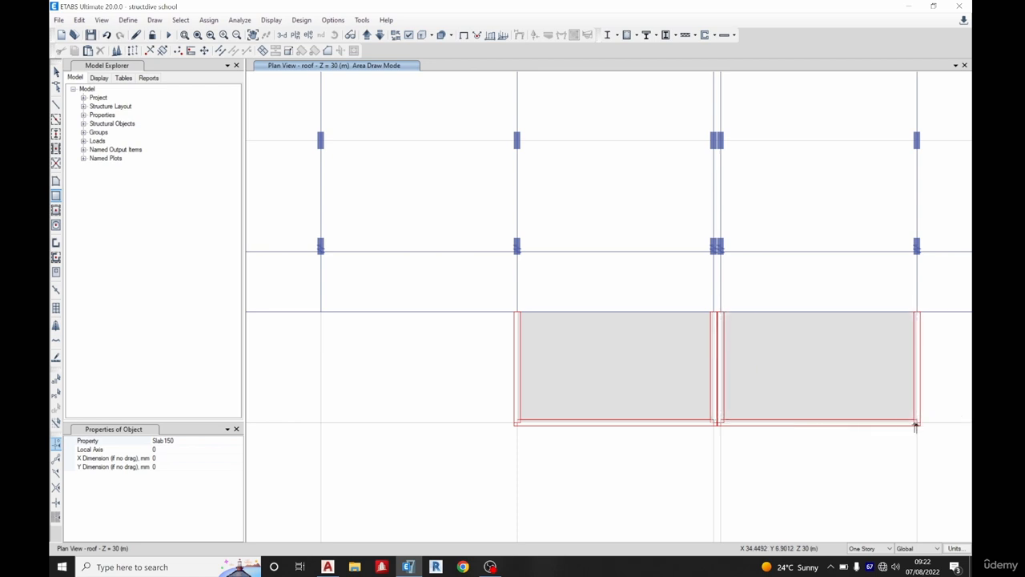
scroll(594, 329, down, 3)
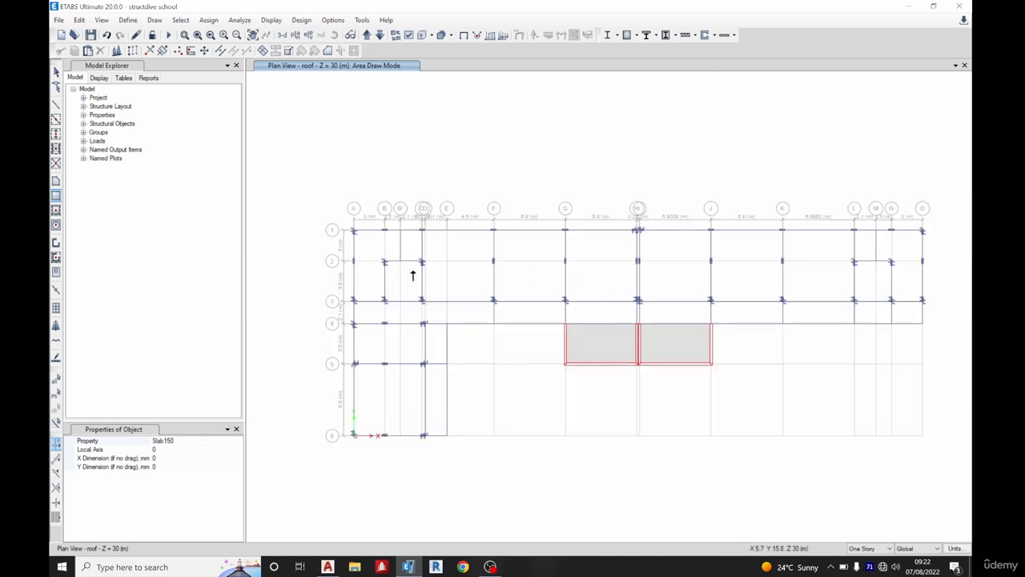
key(Escape)
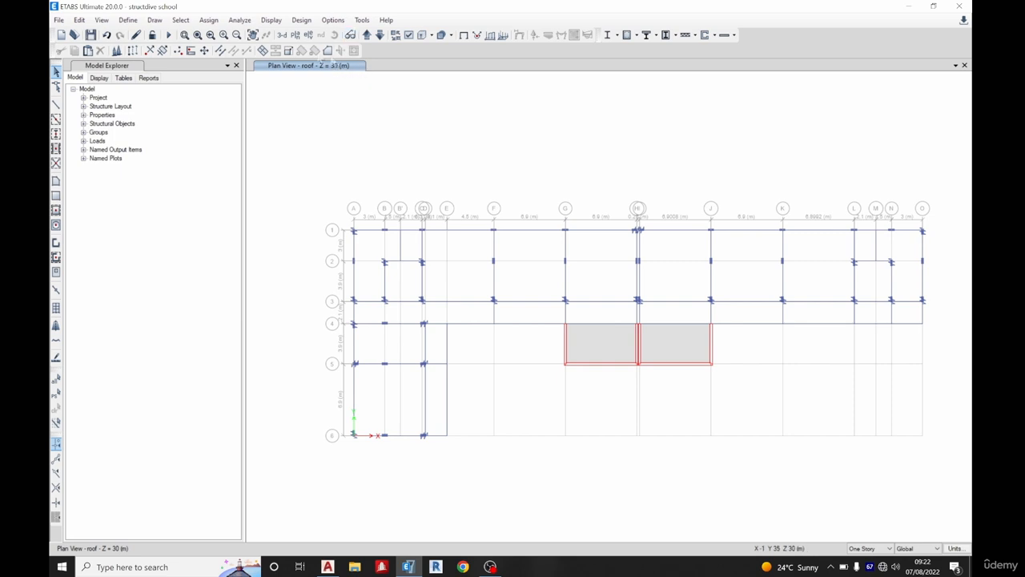
Open the plan view of the 1st floor
click(295, 35)
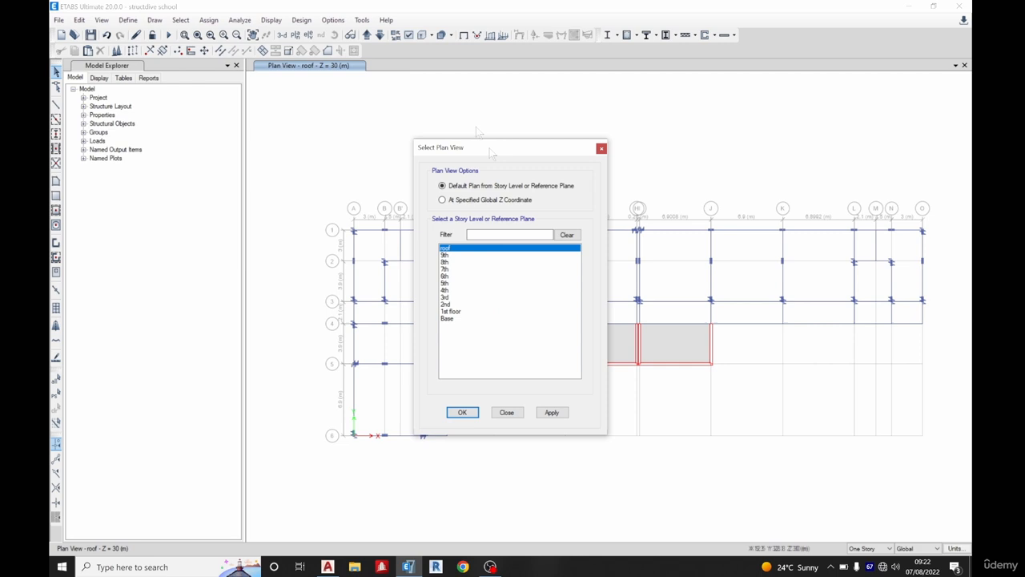
click(448, 312)
click(461, 412)
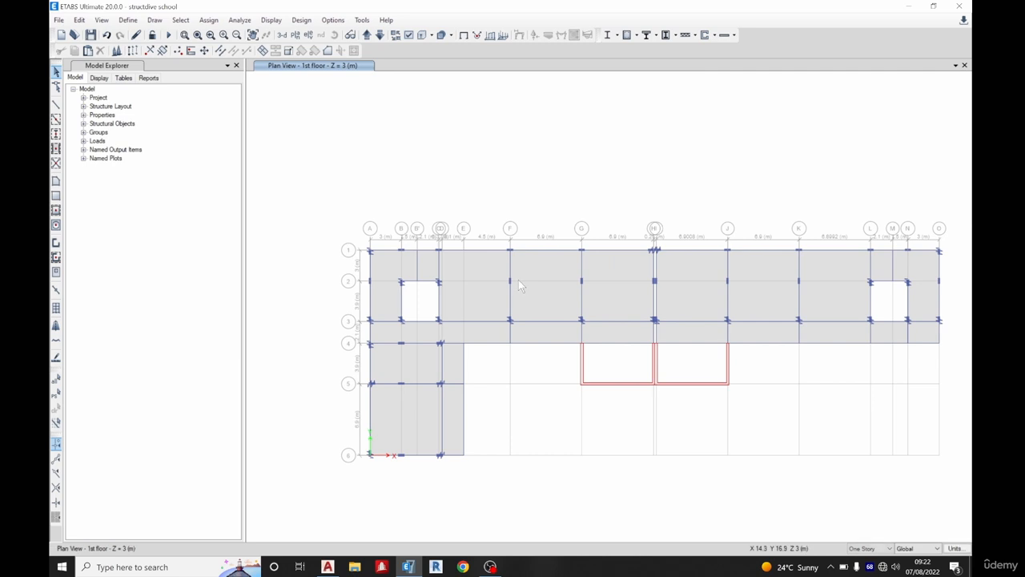
Delete the grid line 2 columns at F, G, J and K and the beams between grid lines 1 and 3 there
scroll(534, 306, up, 3)
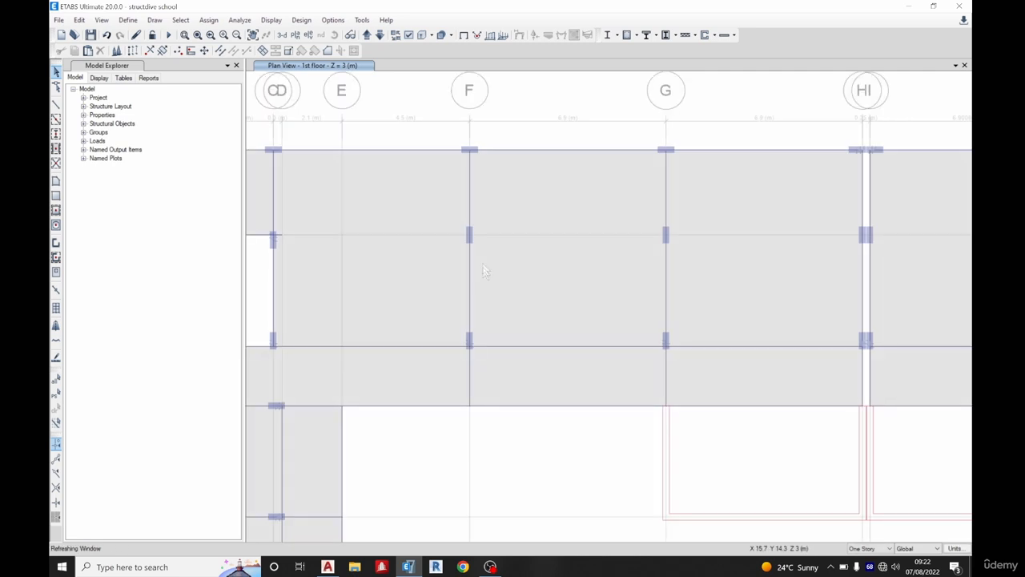
click(473, 276)
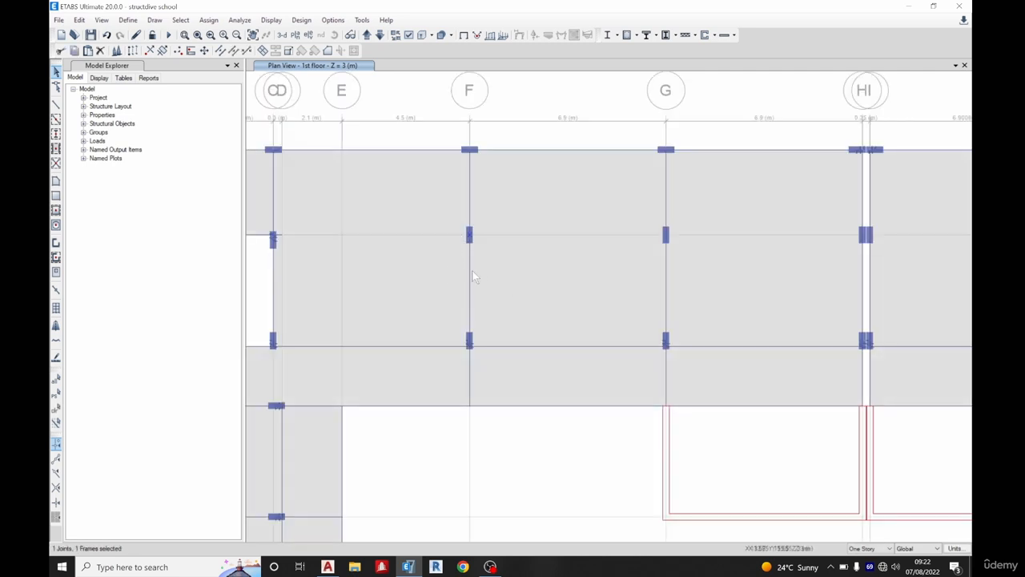
click(470, 202)
scroll(447, 196, down, 3)
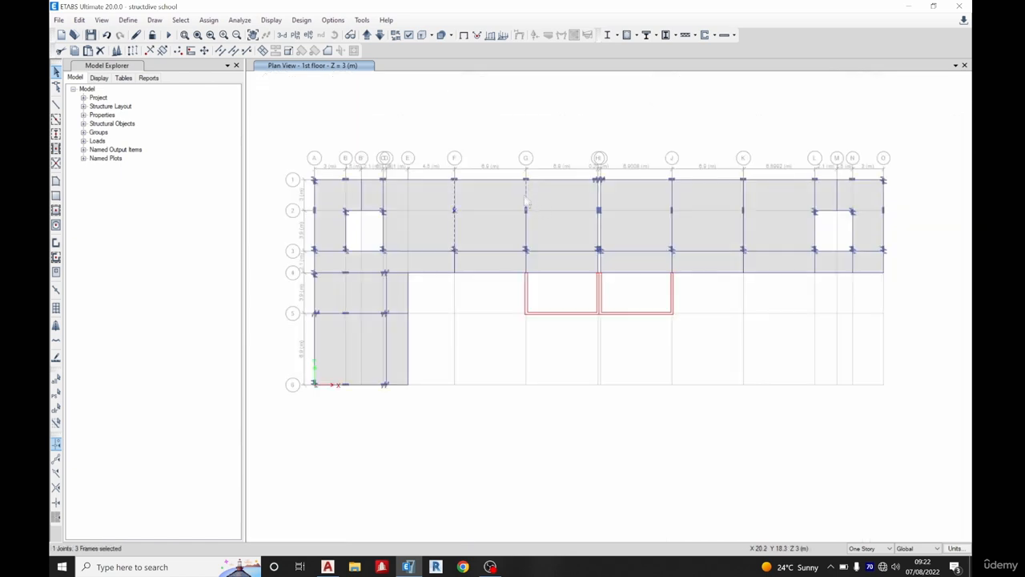
click(526, 200)
drag(691, 228, 690, 229)
drag(729, 197, 757, 237)
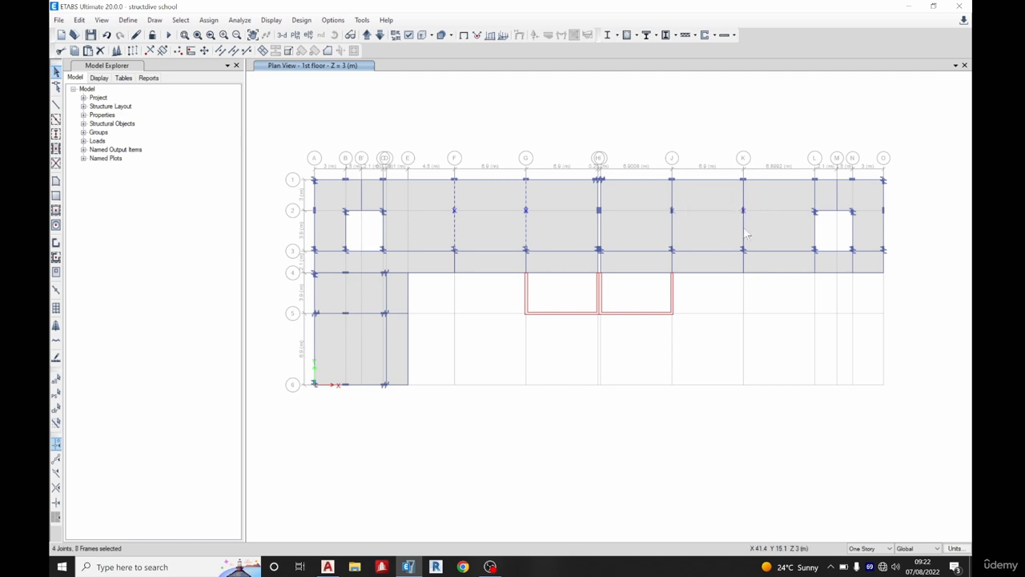
click(673, 231)
click(100, 49)
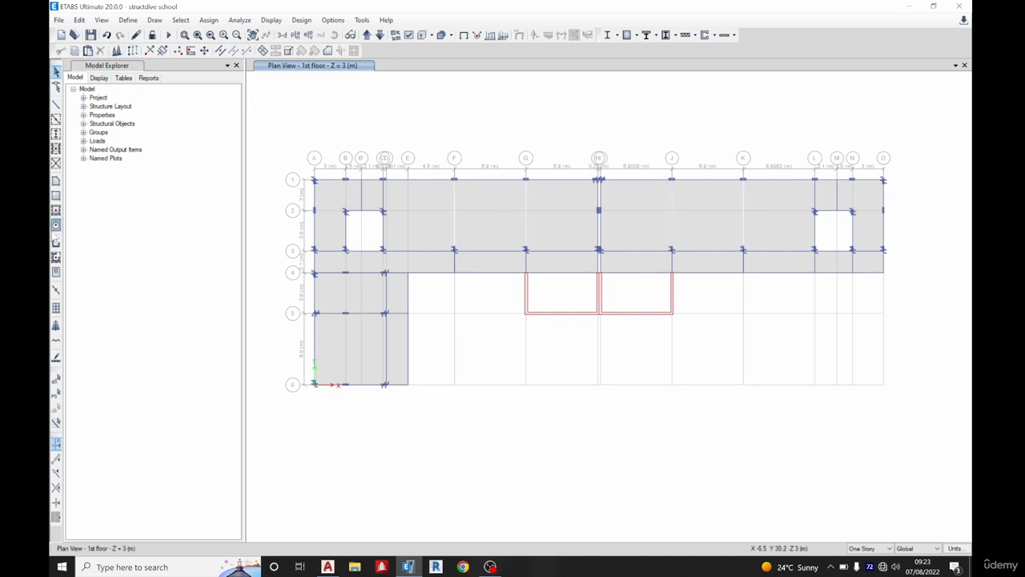
Draw straight Wall230 piers on the 1st floor along grid lines F and G, from grid line 1 to grid line 3
click(56, 243)
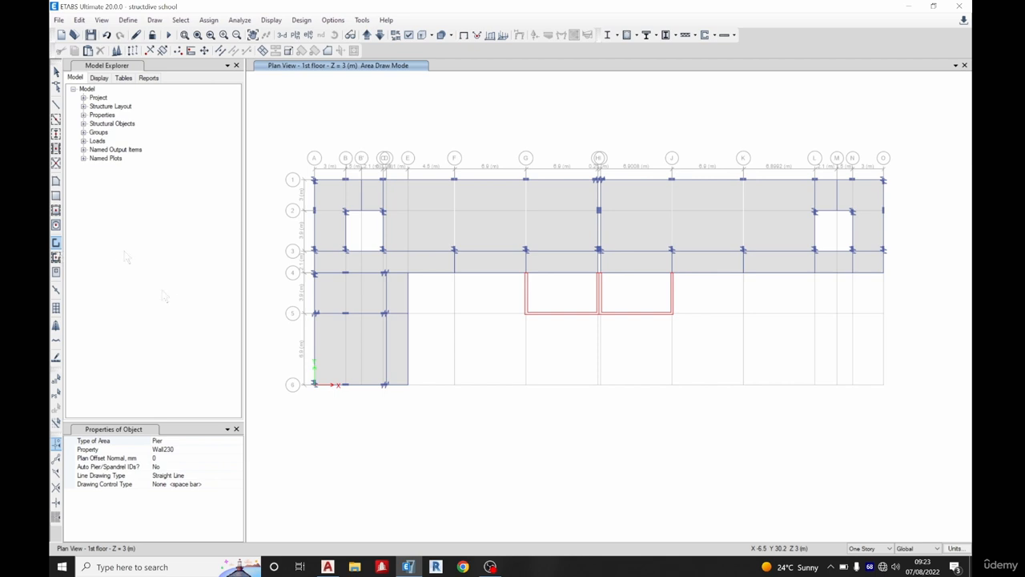
scroll(448, 183, up, 3)
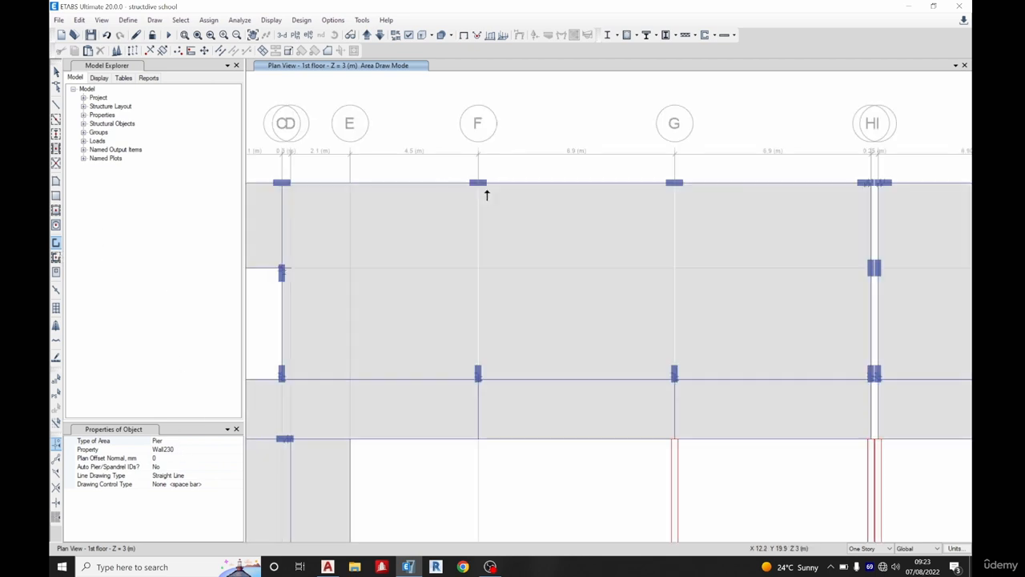
click(479, 183)
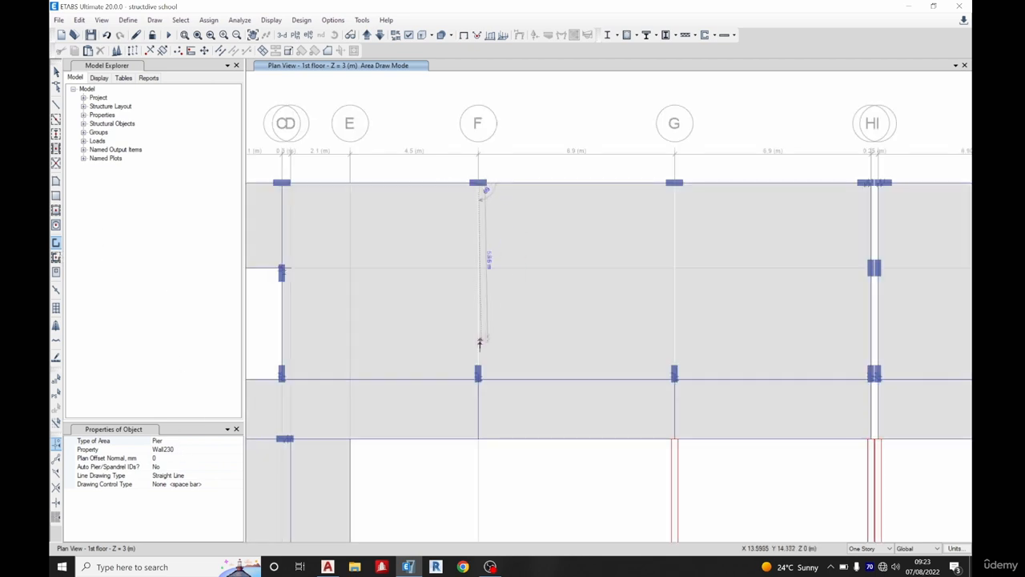
scroll(480, 373, up, 5)
click(484, 382)
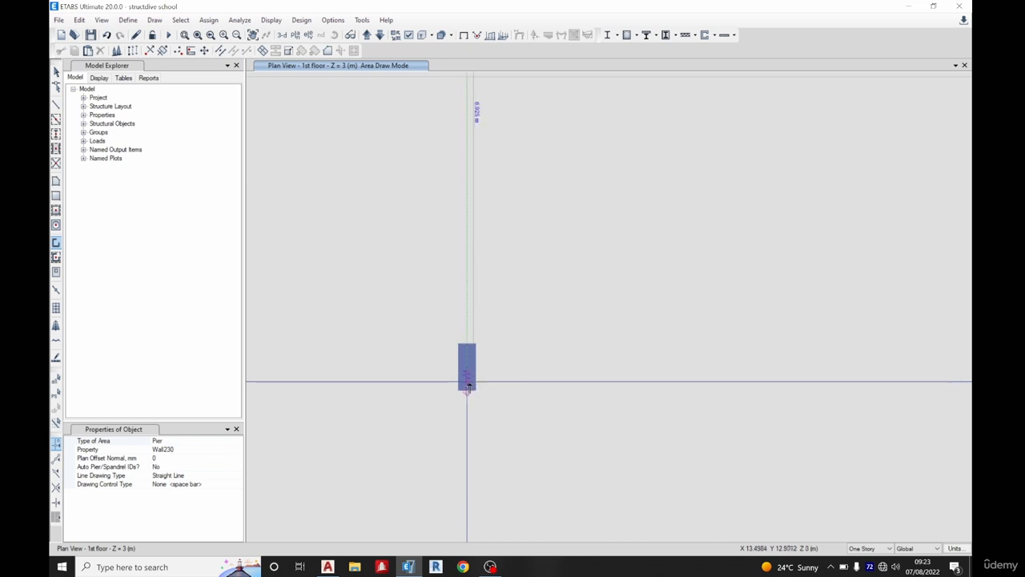
scroll(483, 376, down, 3)
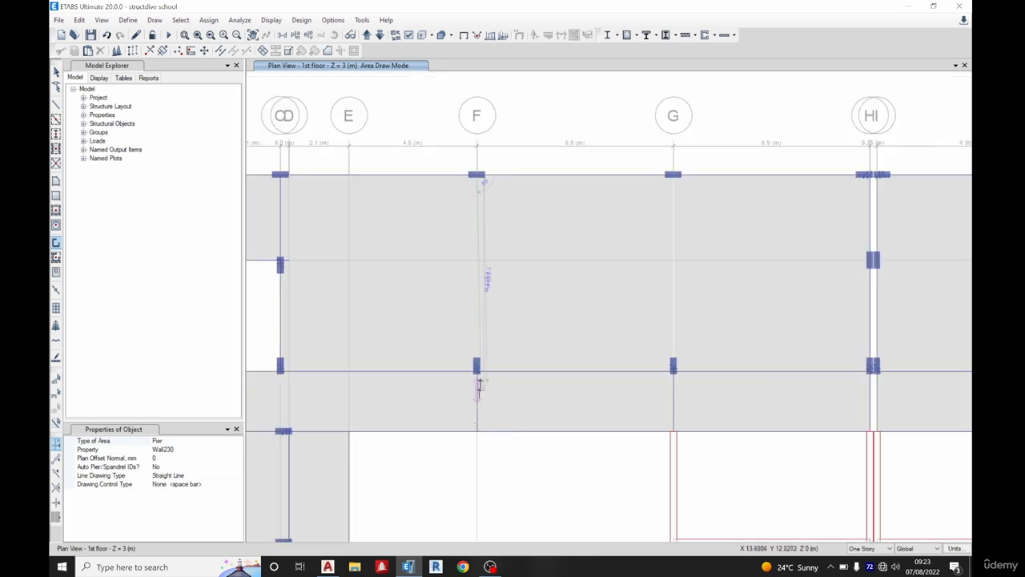
scroll(477, 372, up, 5)
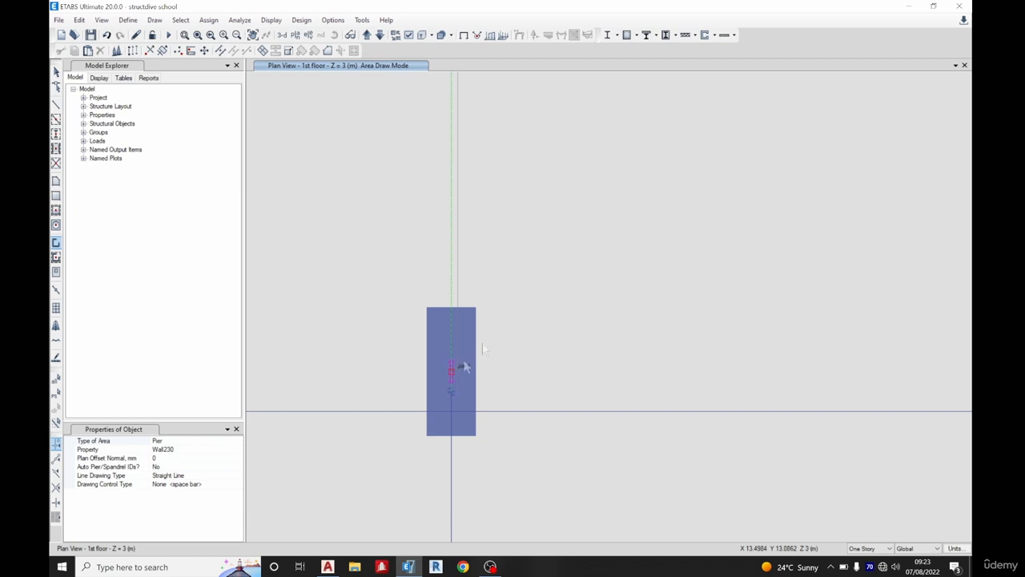
scroll(524, 245, down, 4)
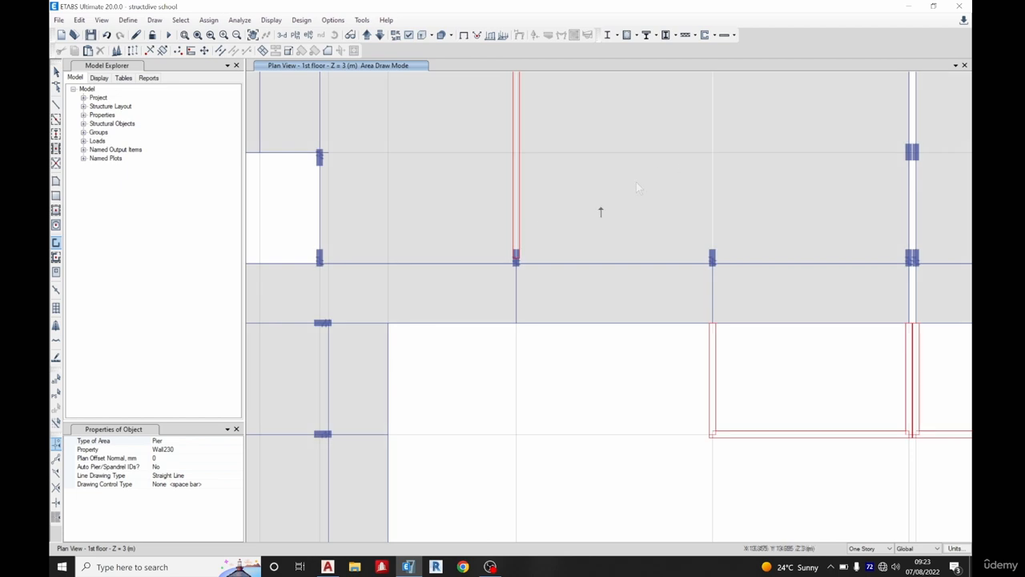
middle_drag(636, 187, 529, 264)
scroll(602, 200, up, 5)
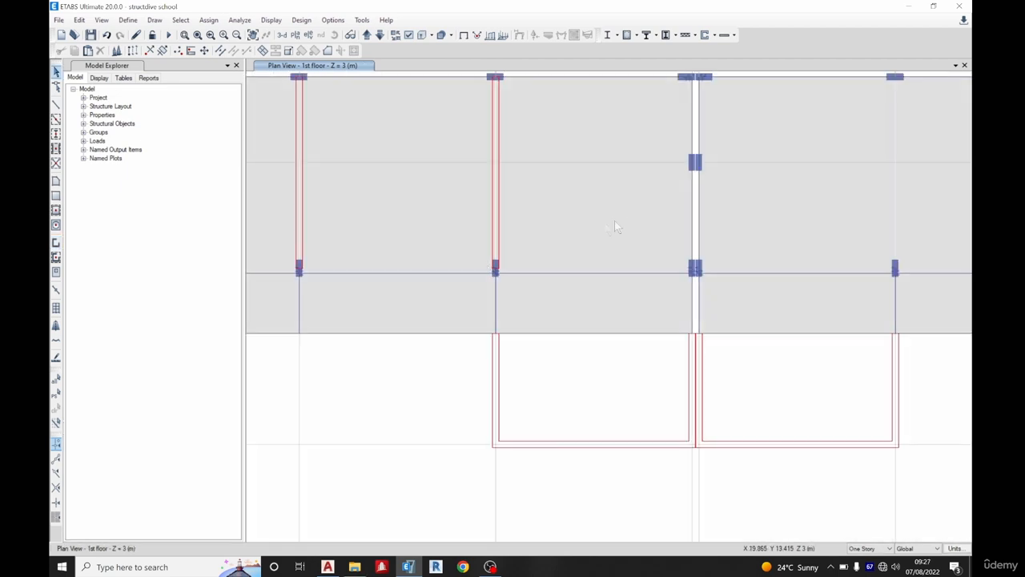
Draw matching Wall230 piers on the 1st floor along grid lines J and K, from grid line 1 to grid line 3
scroll(614, 227, down, 5)
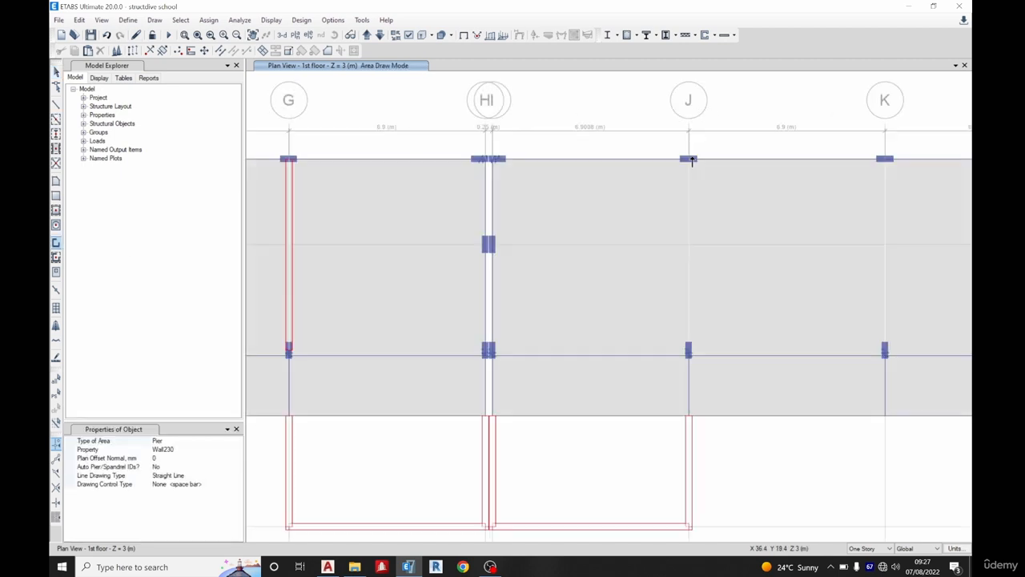
scroll(764, 211, up, 3)
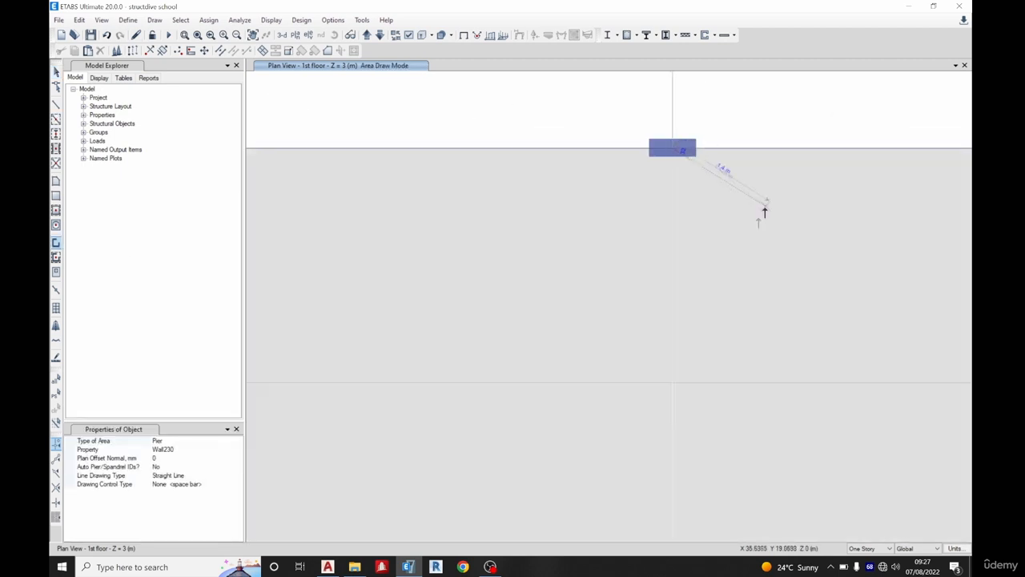
scroll(764, 211, down, 3)
scroll(661, 388, up, 4)
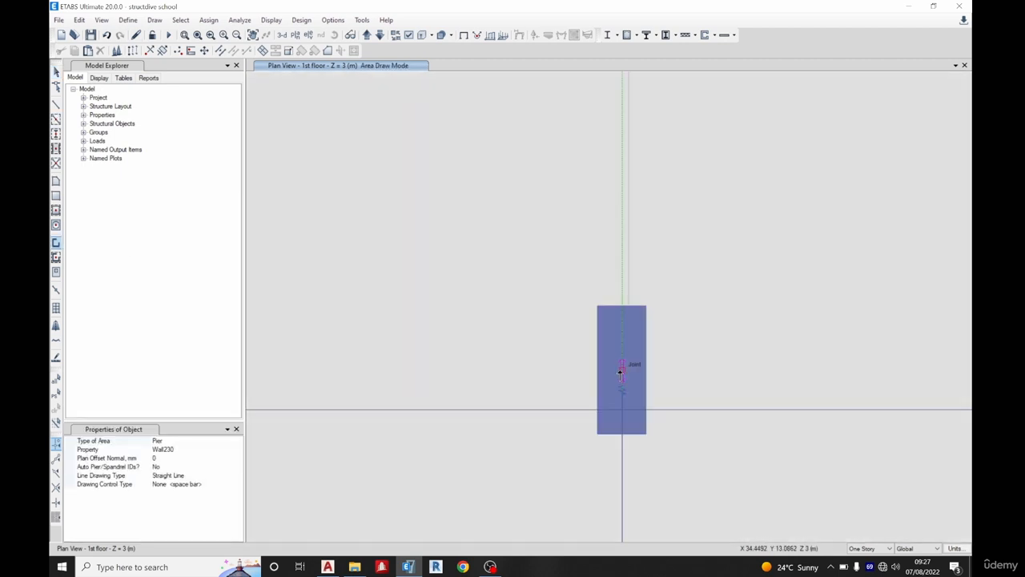
scroll(671, 288, down, 5)
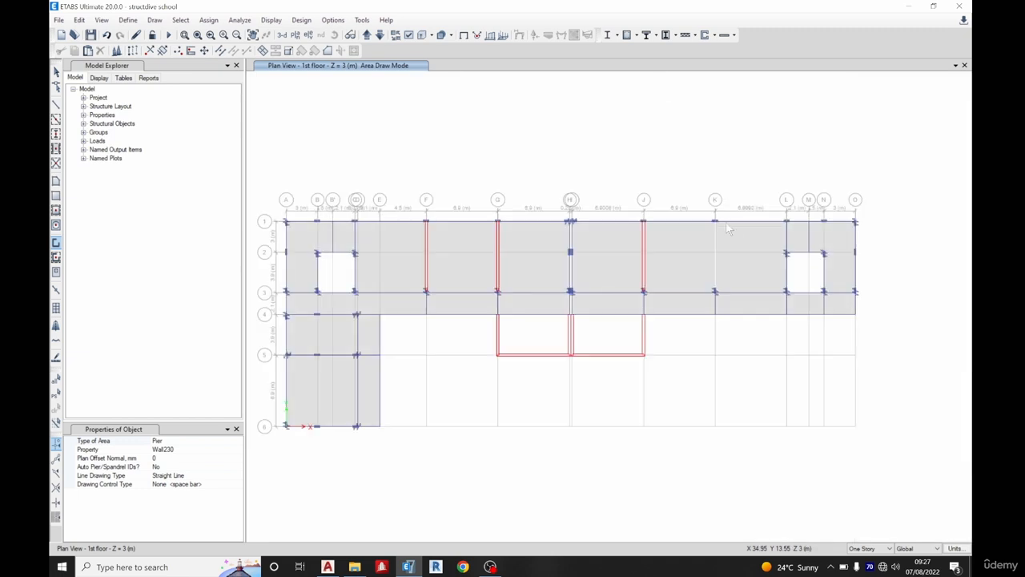
scroll(717, 323, up, 3)
scroll(716, 323, up, 5)
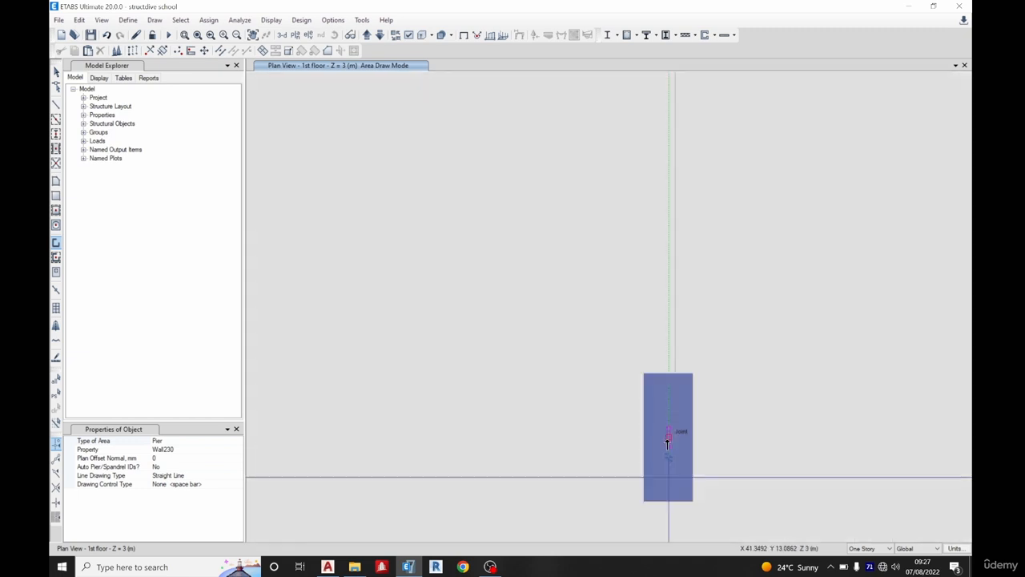
scroll(629, 294, down, 7)
key(Escape)
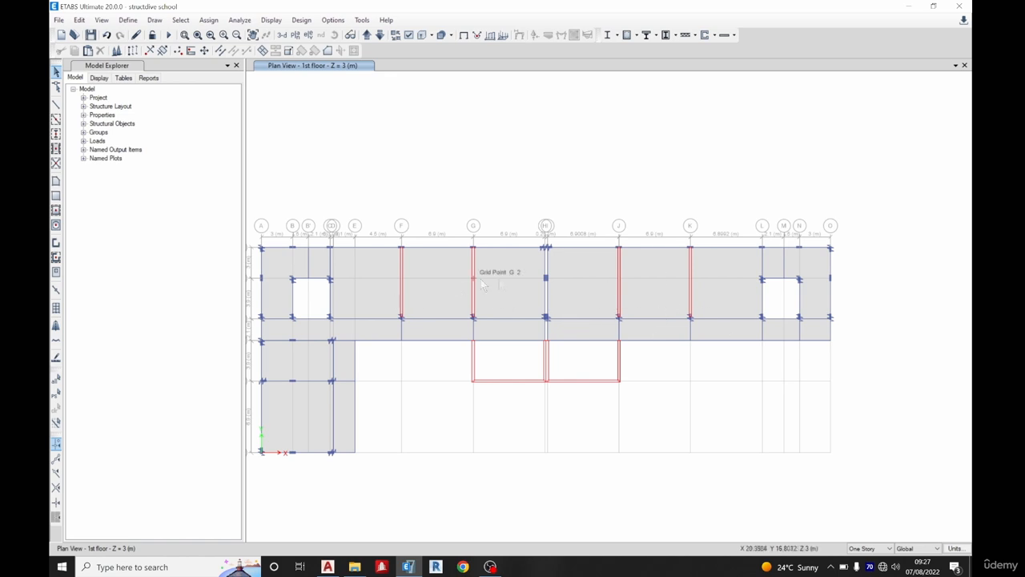
On the 2nd story plan, delete the grid line 2 columns at F, G, J and K and the beams between grid lines 1 and 3
scroll(488, 281, down, 5)
scroll(477, 280, up, 5)
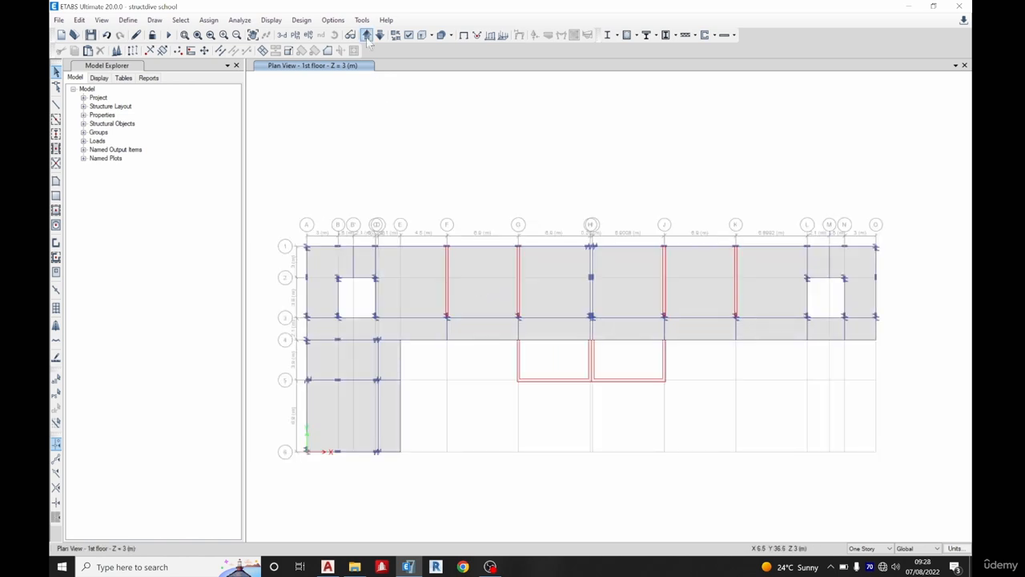
click(367, 34)
drag(434, 270, 457, 294)
click(447, 294)
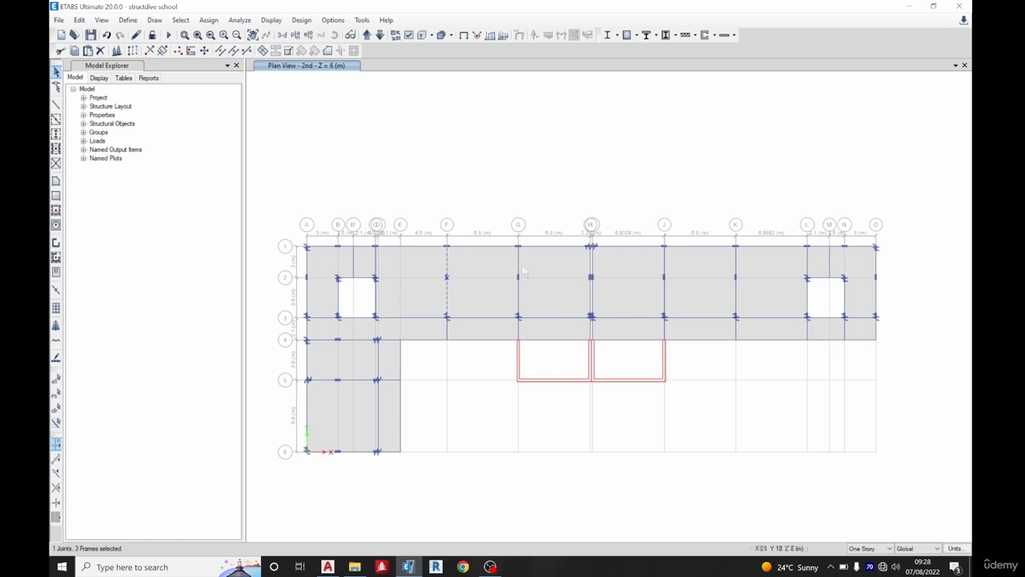
drag(542, 264, 503, 304)
drag(688, 268, 664, 298)
drag(763, 267, 712, 313)
drag(703, 265, 663, 307)
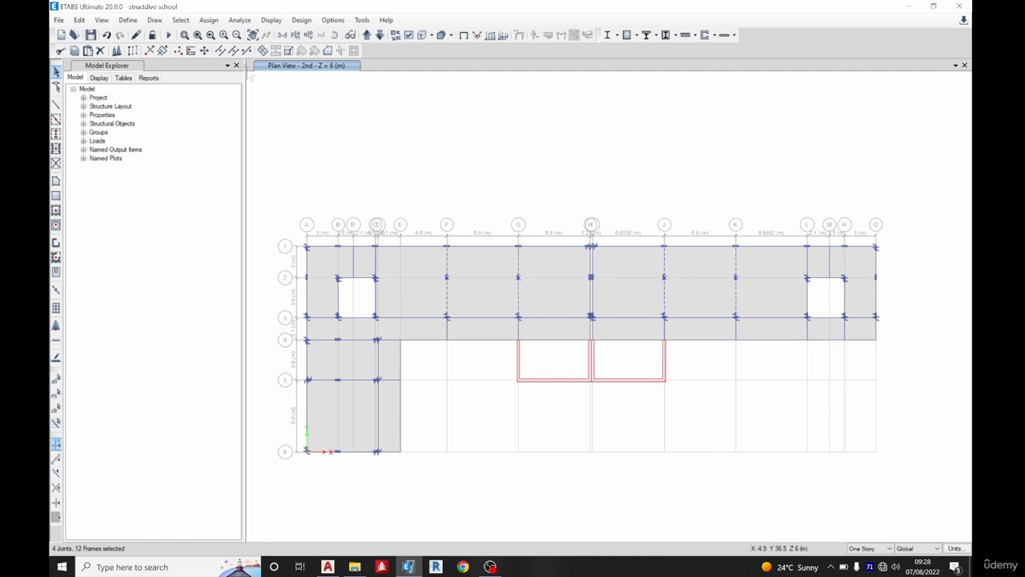
click(101, 50)
On the 3rd story plan, delete the beams between grid lines 1 and 3 at F, G, J and K and their grid line 2 columns
click(367, 35)
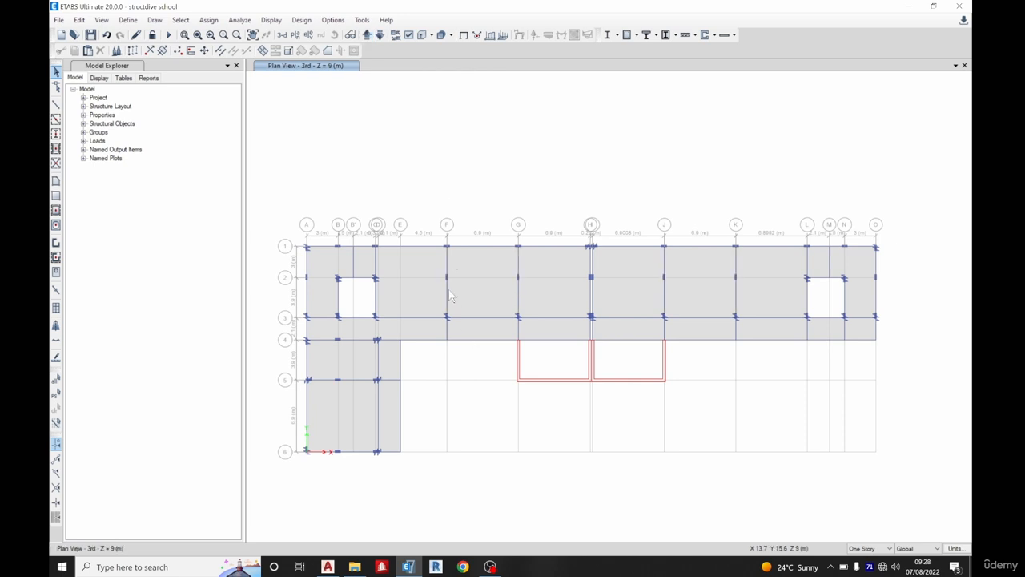
click(447, 289)
click(446, 261)
click(517, 263)
click(519, 289)
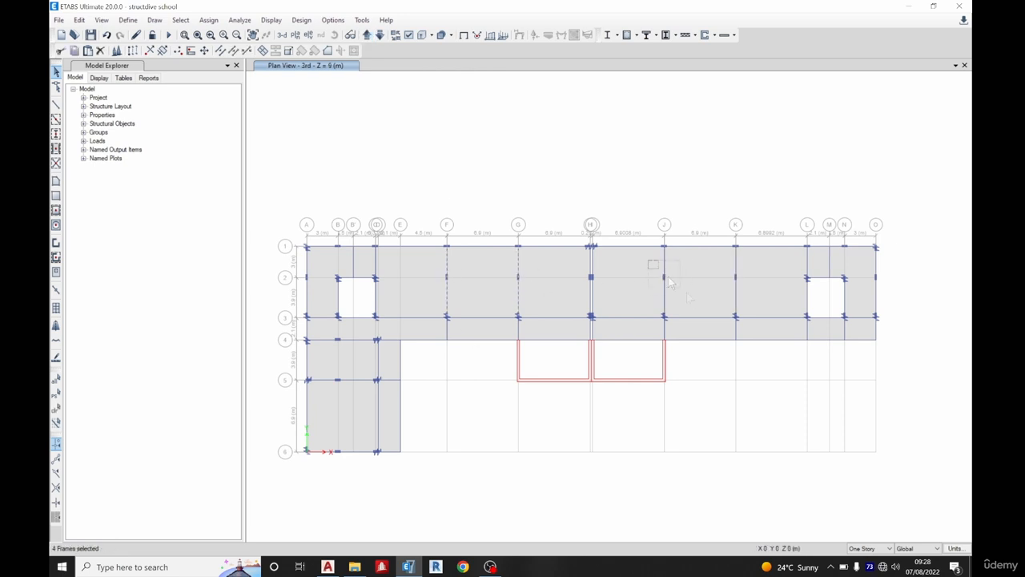
click(664, 277)
click(735, 264)
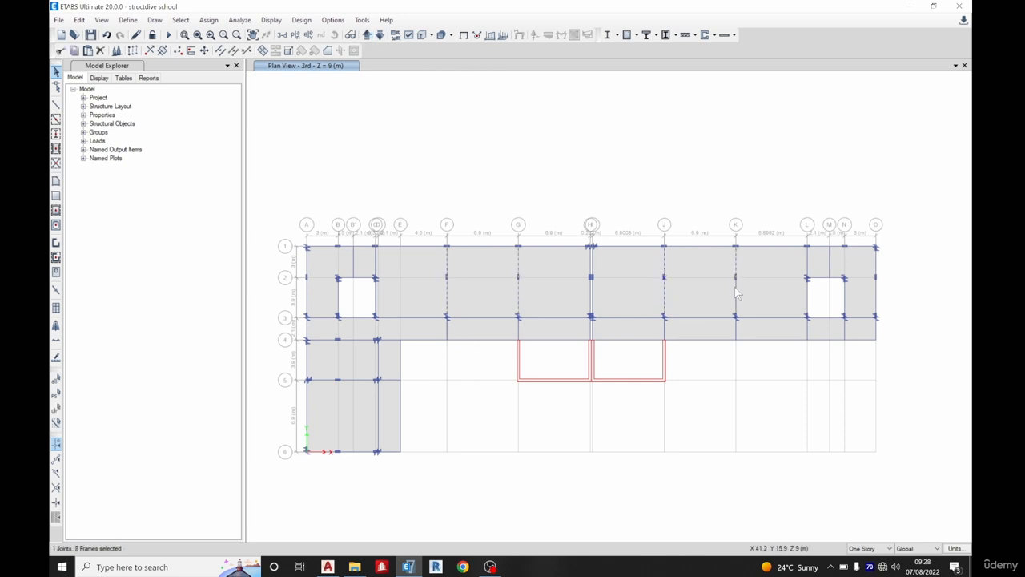
click(100, 50)
drag(432, 264, 549, 299)
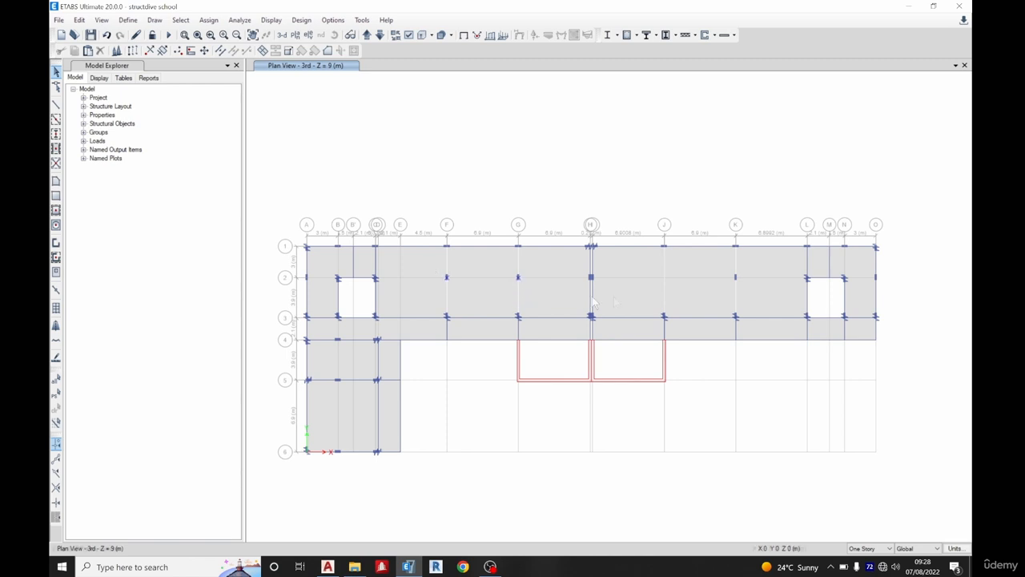
click(100, 50)
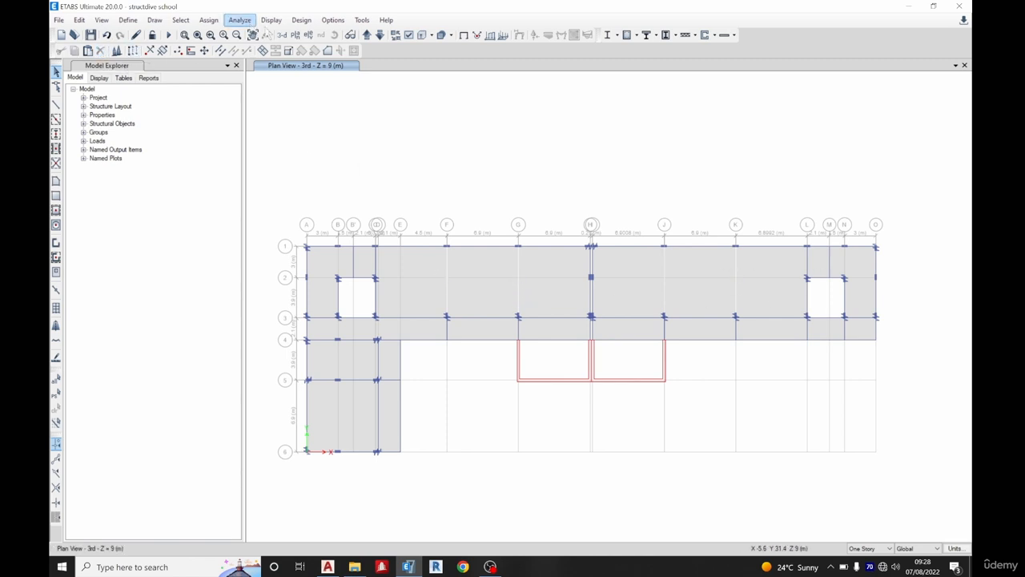
On the 4th story plan, delete the grid line 2 columns and the beams between grid lines 1 and 3 at F, G, J and K
click(447, 262)
drag(455, 280, 457, 283)
drag(508, 259, 535, 291)
drag(646, 263, 681, 291)
drag(716, 269, 745, 291)
click(735, 292)
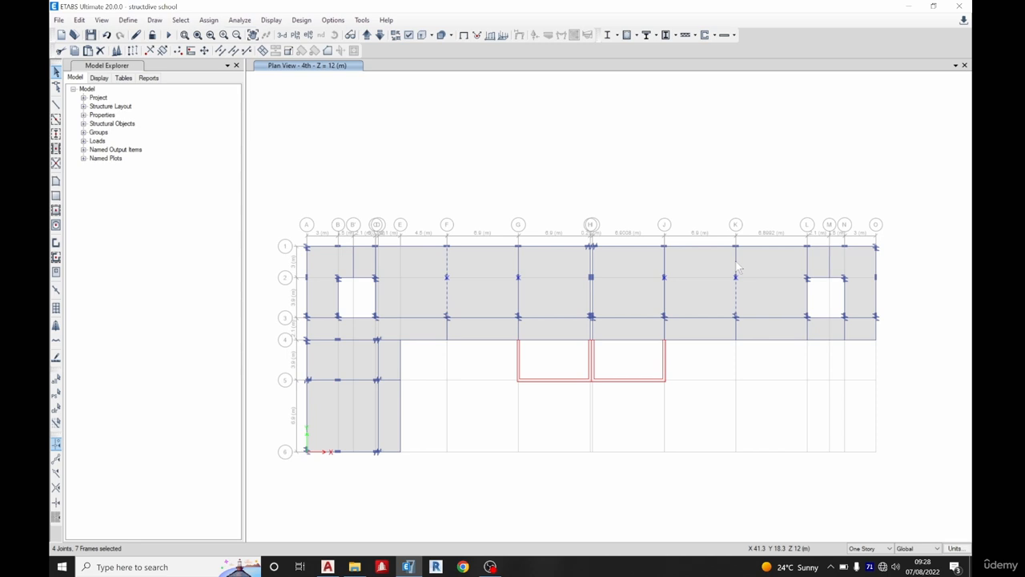
click(665, 305)
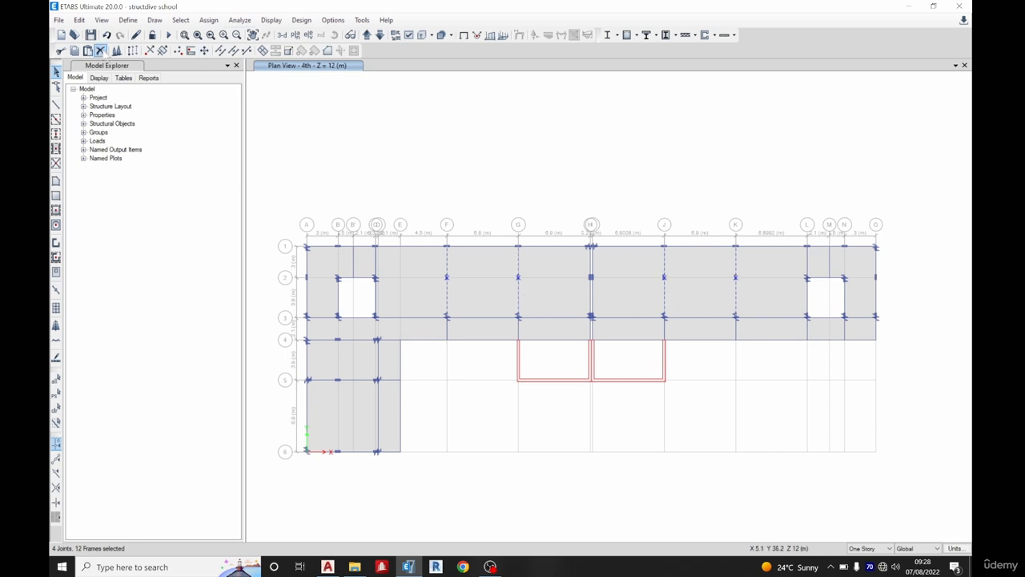
click(100, 49)
Switch the plan view back to the 1st floor
click(295, 34)
click(503, 309)
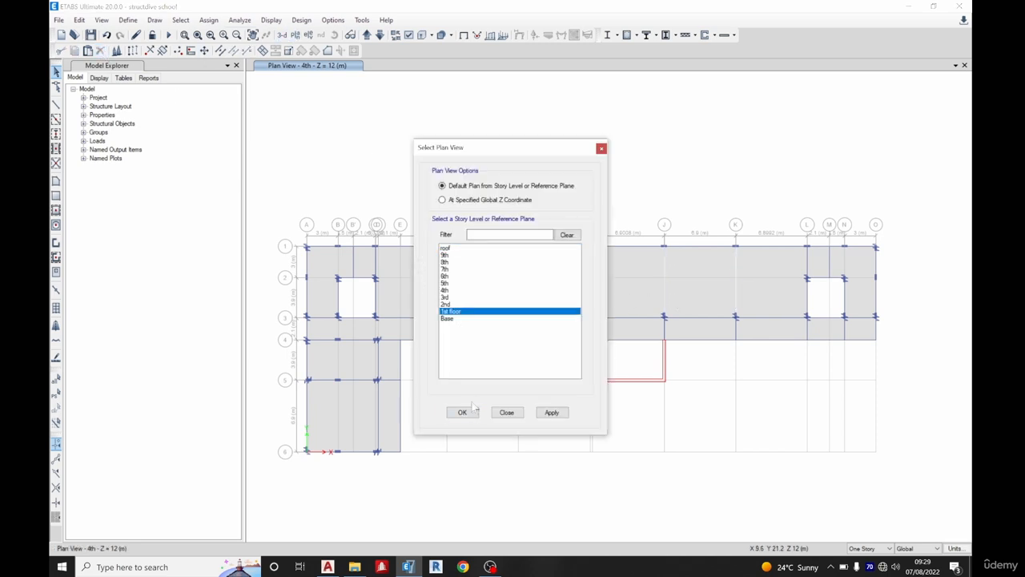